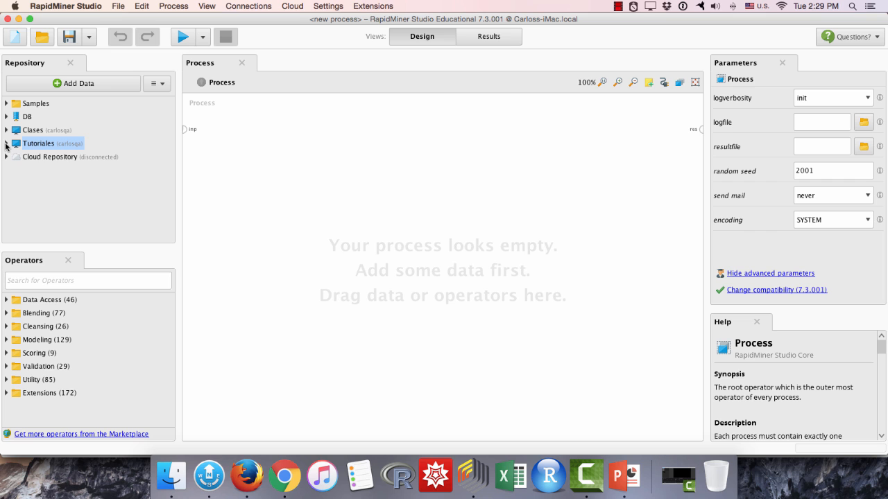
- Open the saved process 01 KMeans Basico from the Programas folder of the Tutoriales repository
click(6, 143)
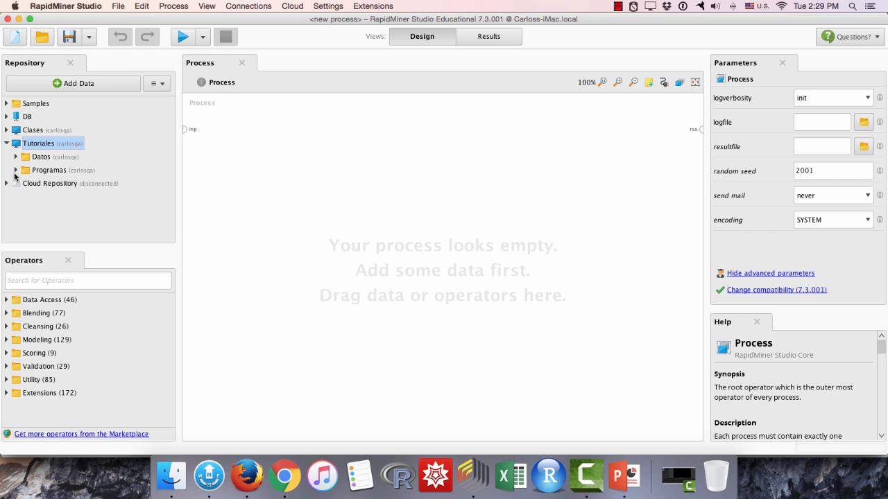
click(15, 171)
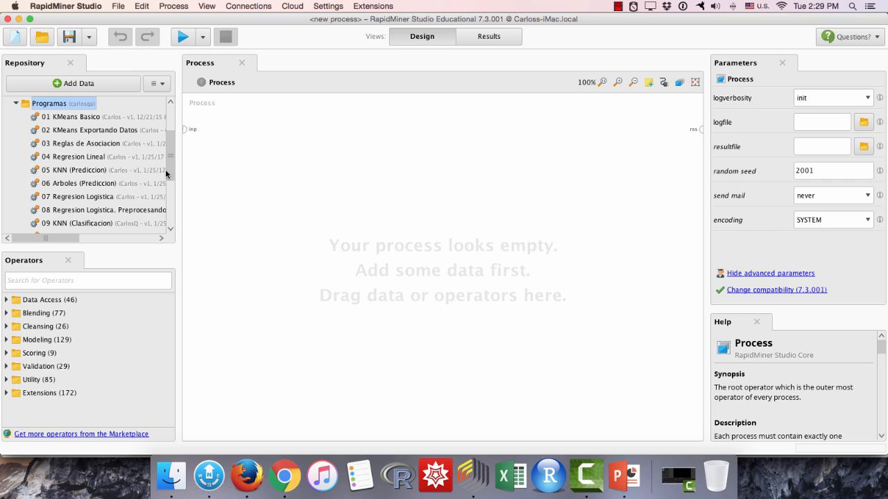
scroll(166, 173, down, 5)
scroll(109, 152, up, 5)
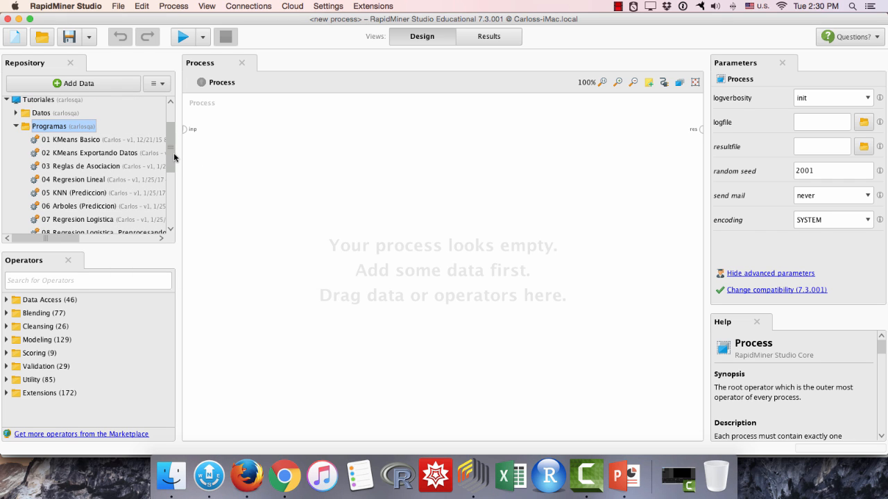
scroll(173, 157, up, 1)
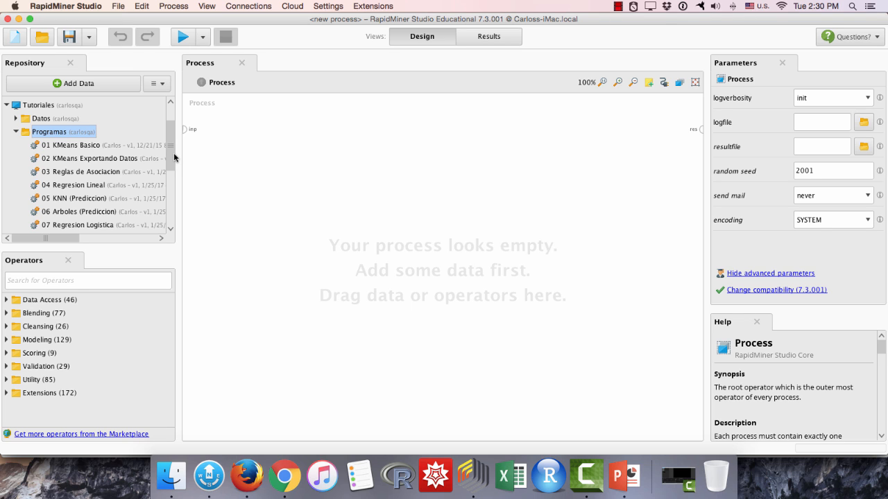
click(86, 146)
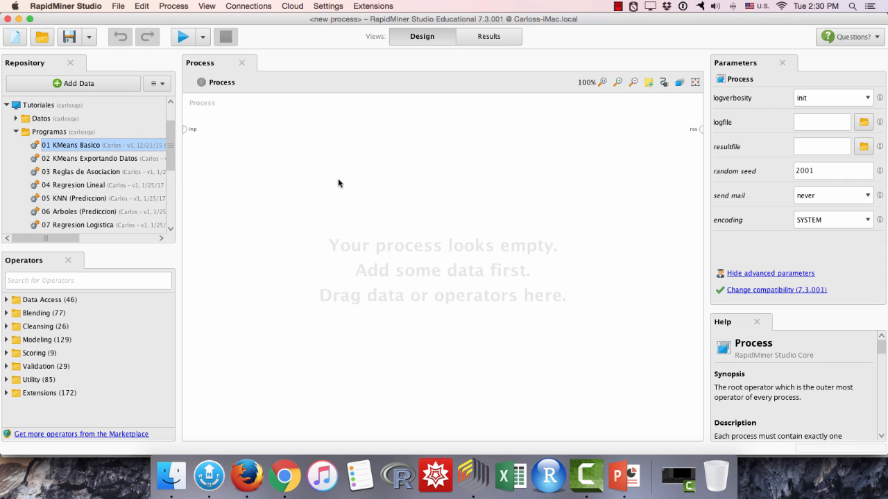
double_click(73, 147)
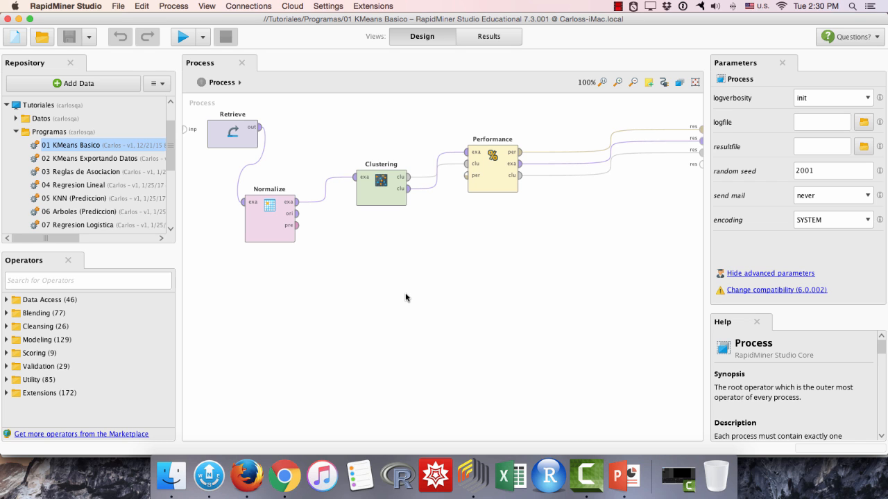
- Review the parameters of the Retrieve, Normalize, Clustering and Performance operators one by one
click(239, 136)
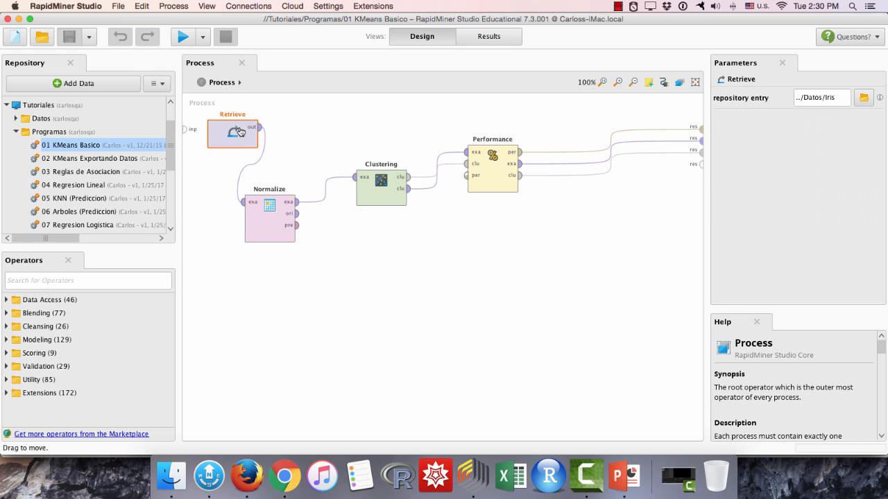
click(287, 236)
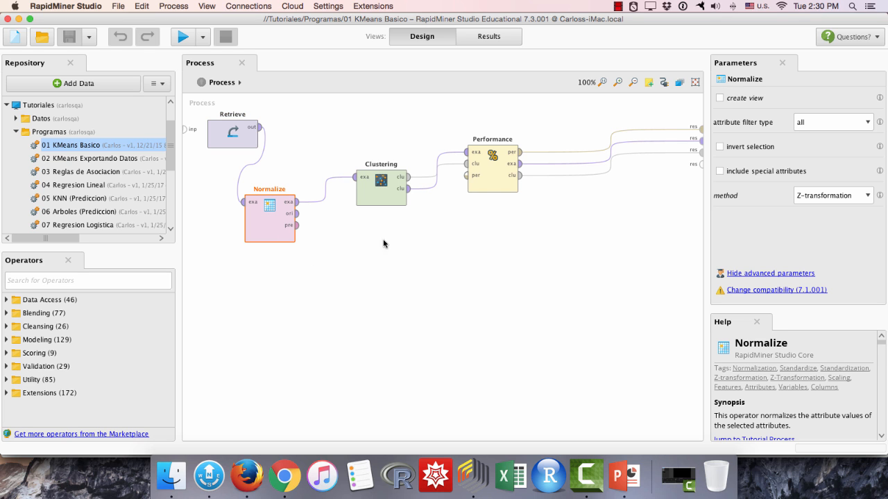
click(391, 193)
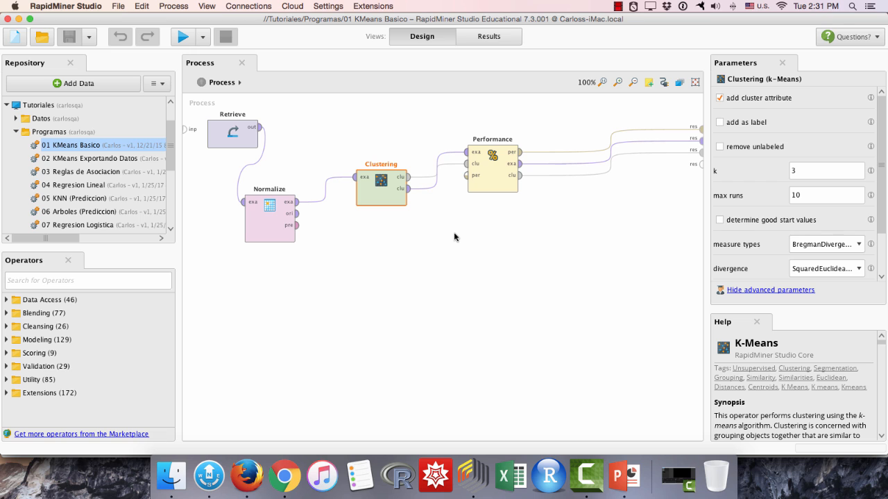
click(490, 172)
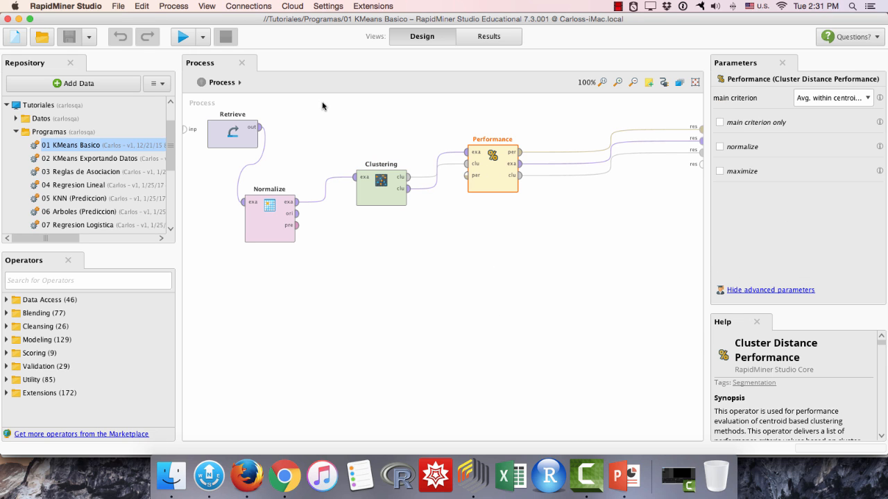
- Create a new blank process and delete the comment note placed on its canvas
click(16, 39)
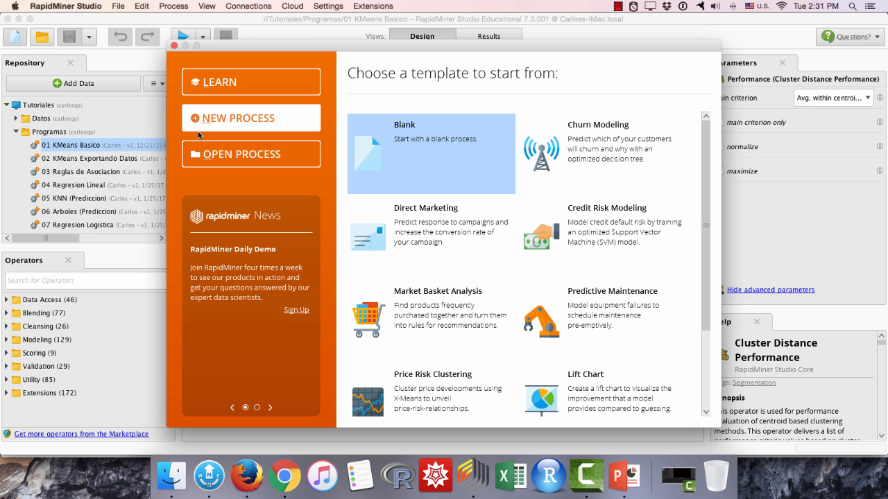
click(396, 161)
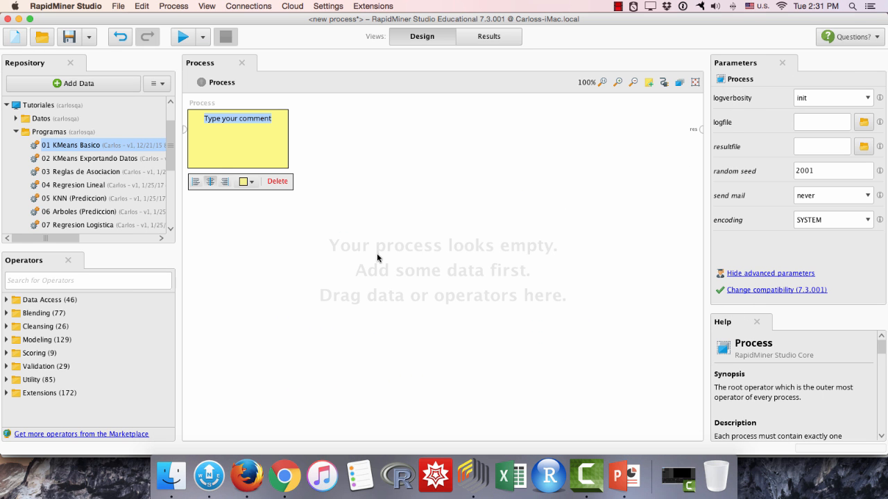
click(277, 182)
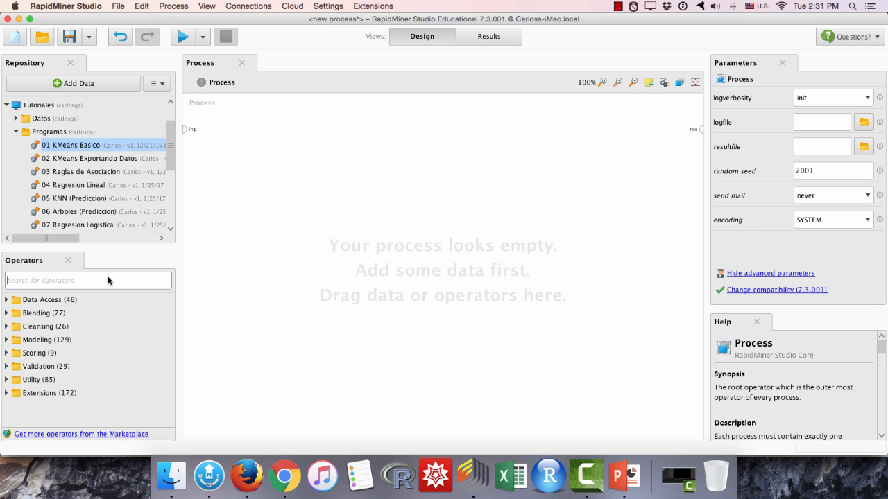
- Add the Iris dataset from the Tutoriales Datos folder to the process and connect its output to the first result port
click(15, 131)
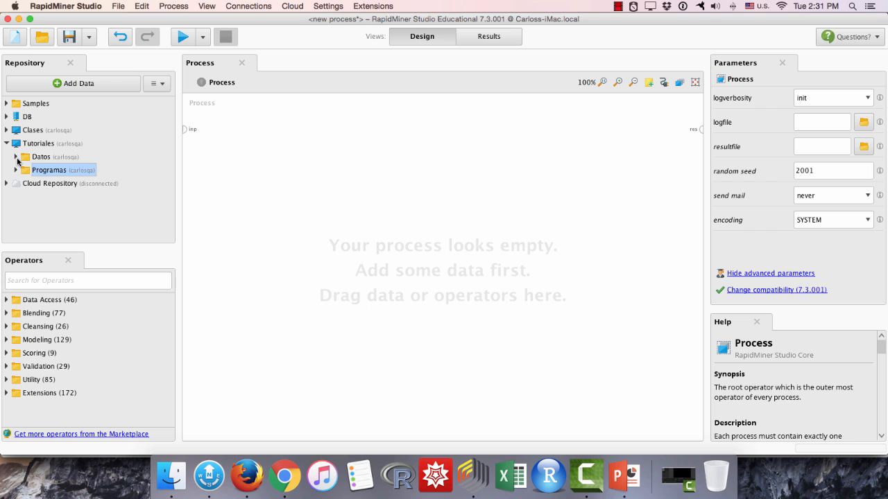
click(16, 157)
scroll(80, 180, up, 2)
scroll(78, 174, down, 1)
scroll(78, 175, down, 1)
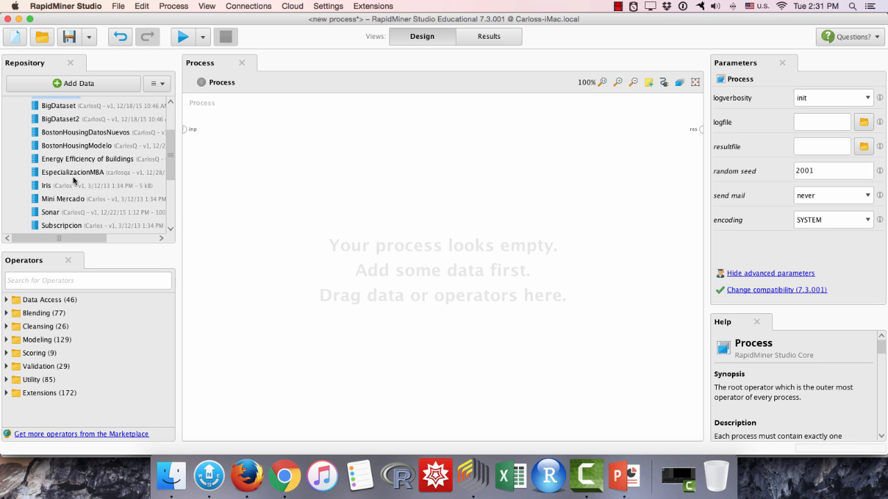
click(47, 188)
drag(46, 187, 699, 130)
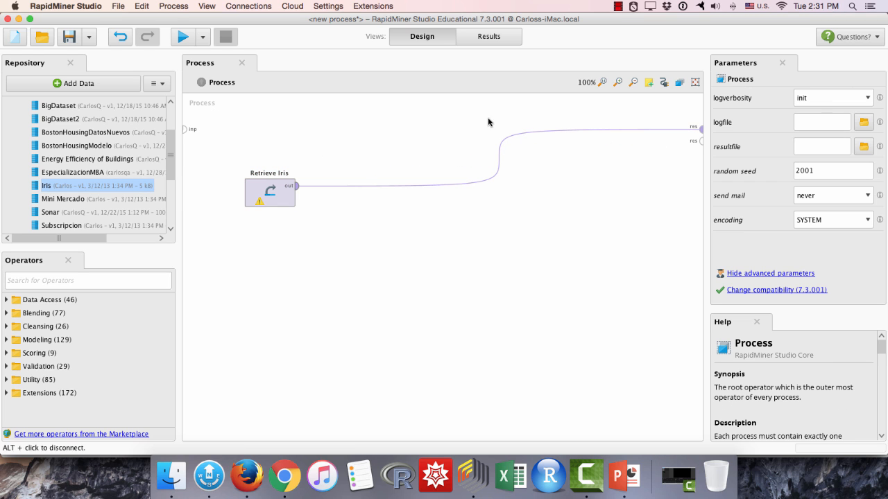
- Run the process, view the retrieved Iris data table, and return to the process design
click(182, 36)
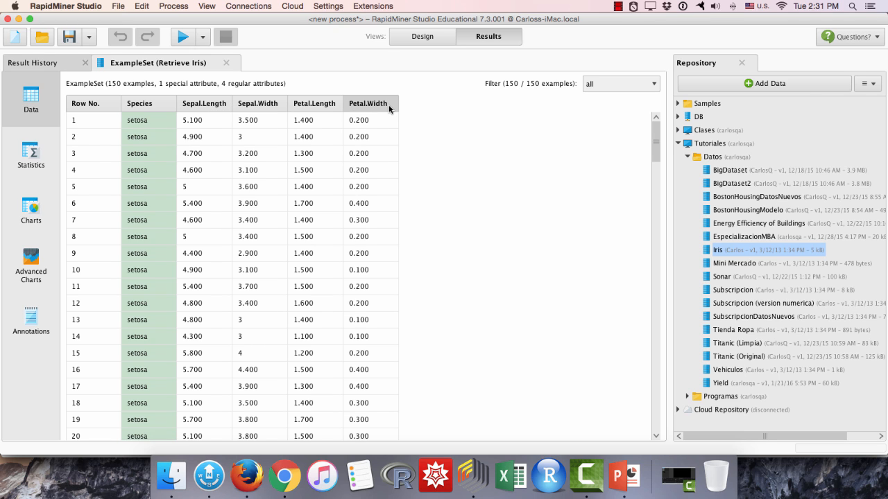
mouse_move(389, 109)
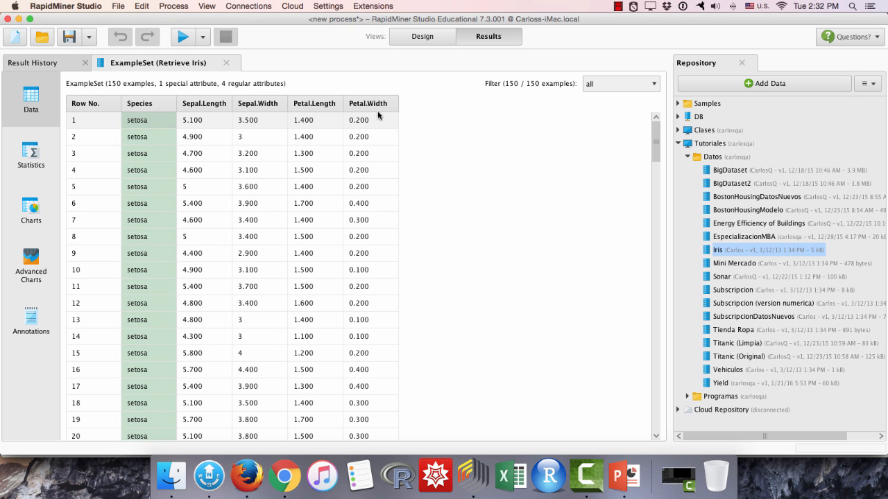
click(432, 39)
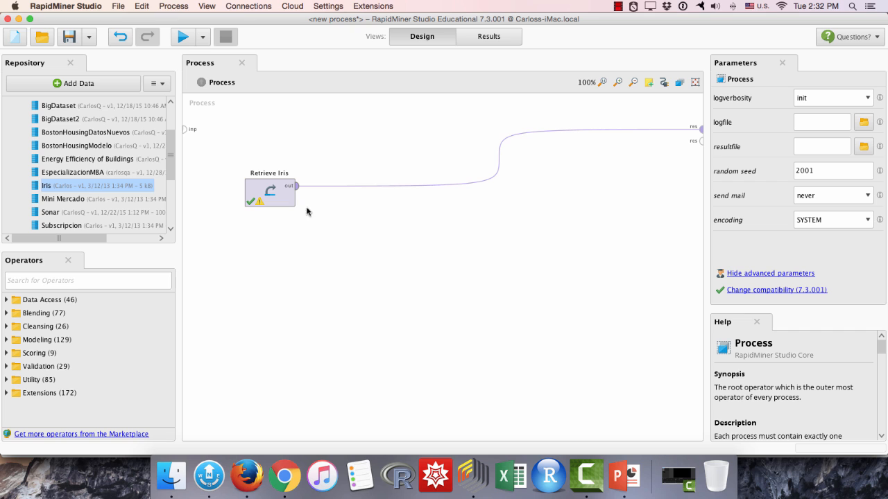
- Find the Normalize operator and insert it on the connection between Retrieve Iris and the result port
click(119, 280)
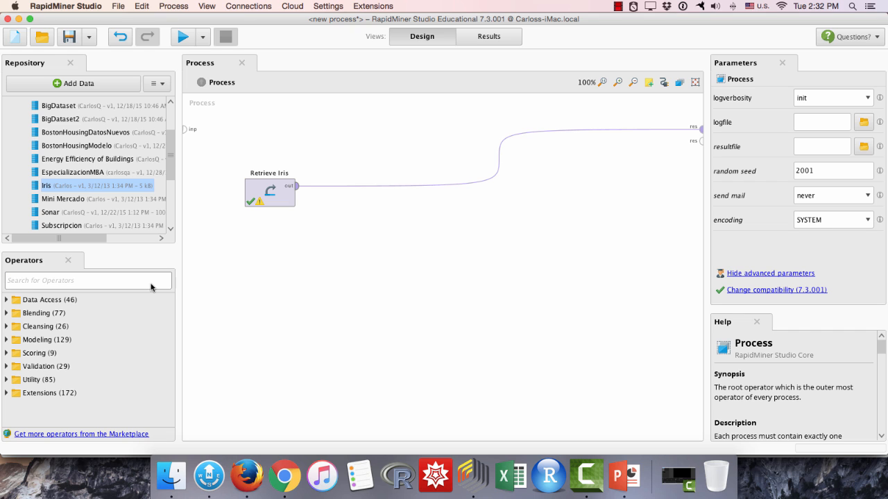
text(normalize)
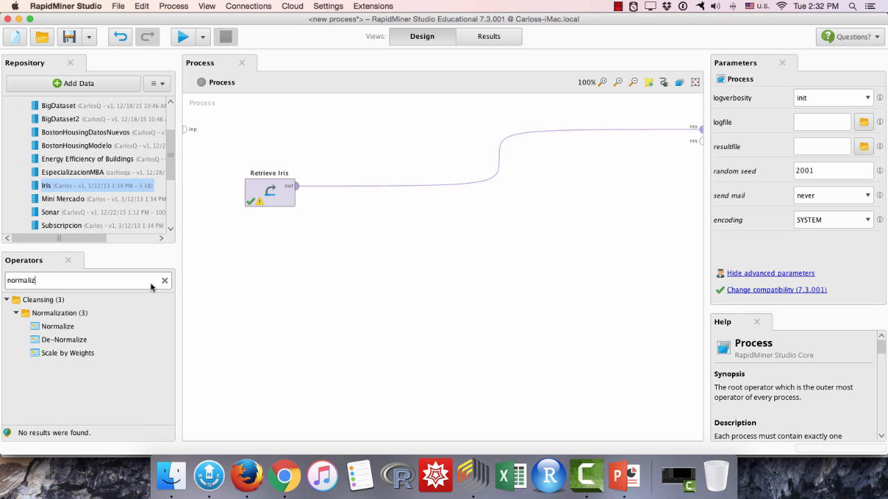
drag(46, 326, 362, 187)
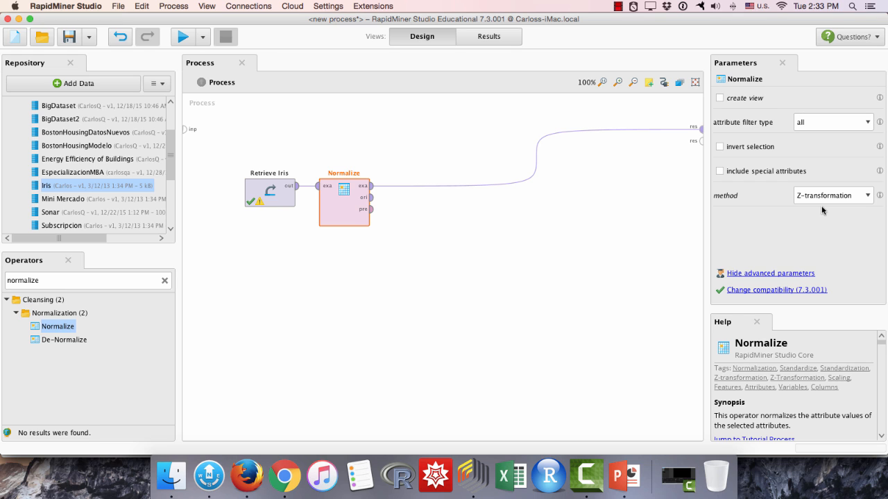
- Set a breakpoint after the Retrieve Iris operator and run the process
click(271, 196)
right_click(271, 196)
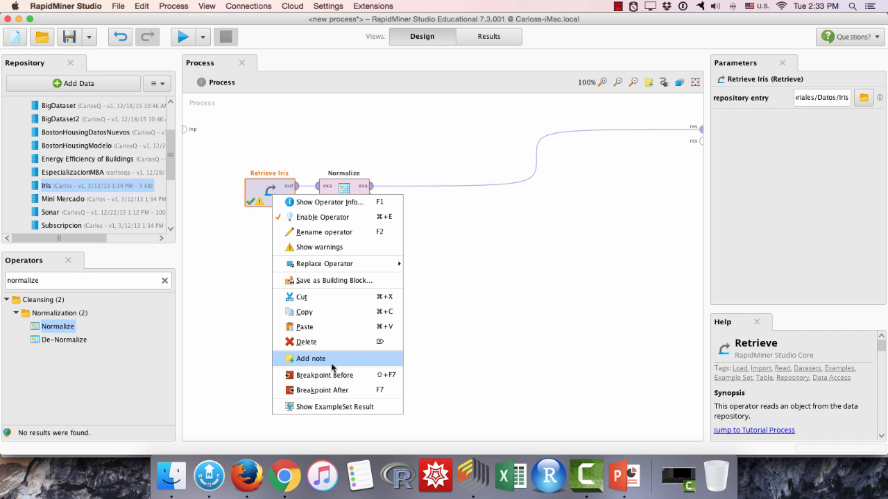
click(339, 391)
click(182, 37)
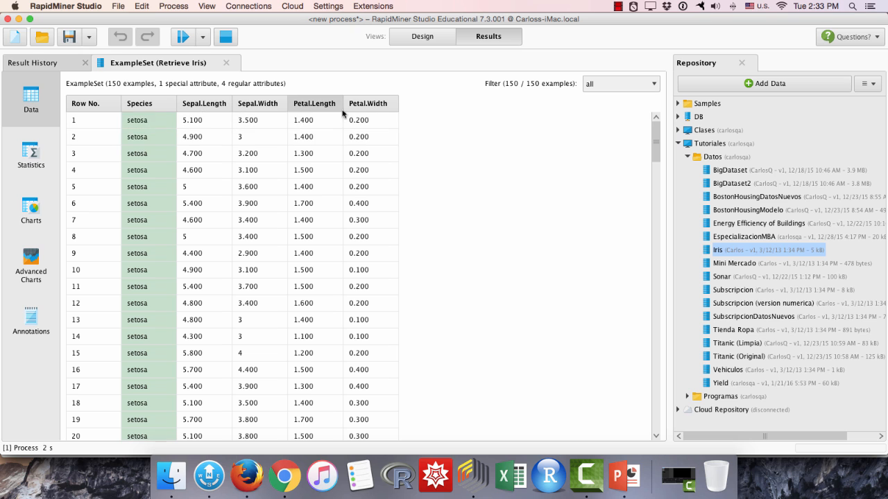
- Examine the averages and deviations of the four numeric Iris attributes in the statistics before normalization
click(28, 160)
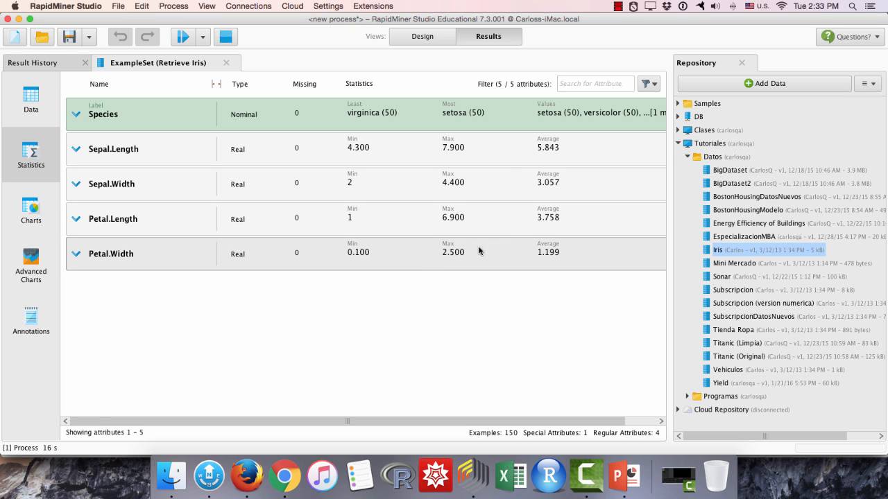
scroll(551, 238, right, 1)
scroll(550, 238, right, 2)
scroll(550, 239, left, 1)
scroll(551, 238, right, 1)
scroll(551, 239, left, 1)
click(519, 149)
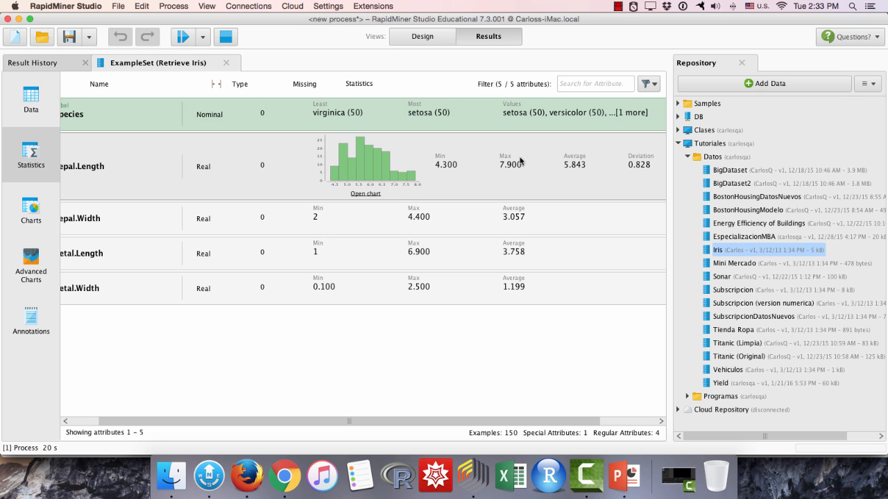
click(620, 177)
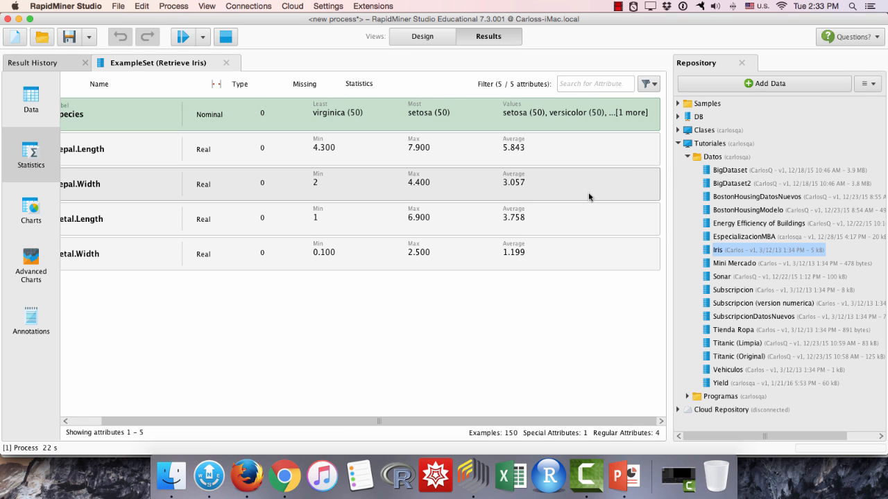
click(588, 197)
click(558, 251)
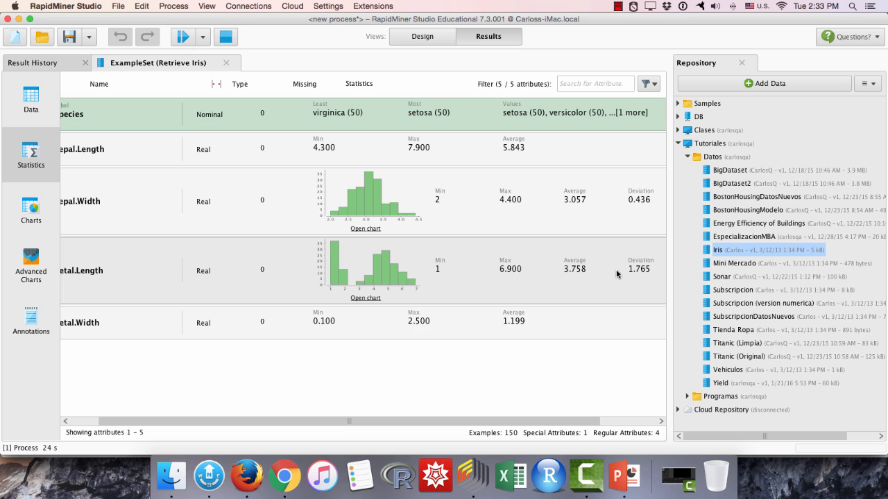
click(632, 321)
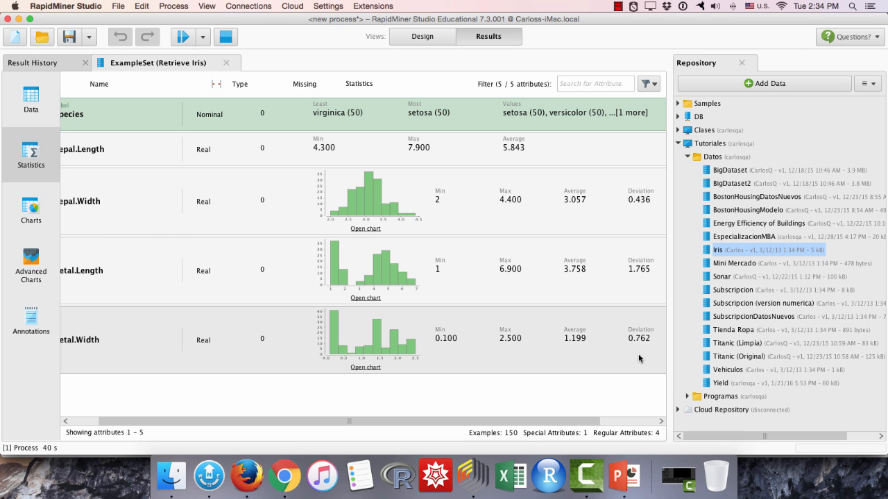
- Return to the process design, select the Normalize operator, and resume the paused process
click(422, 36)
click(343, 198)
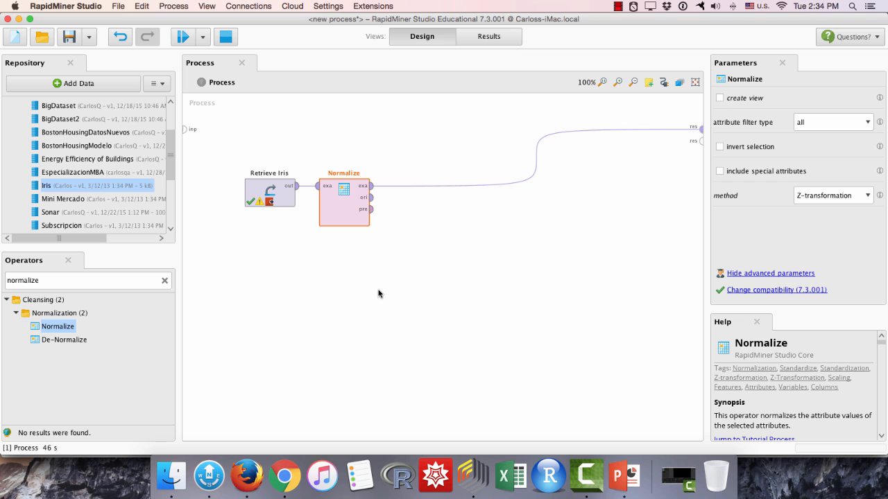
click(179, 36)
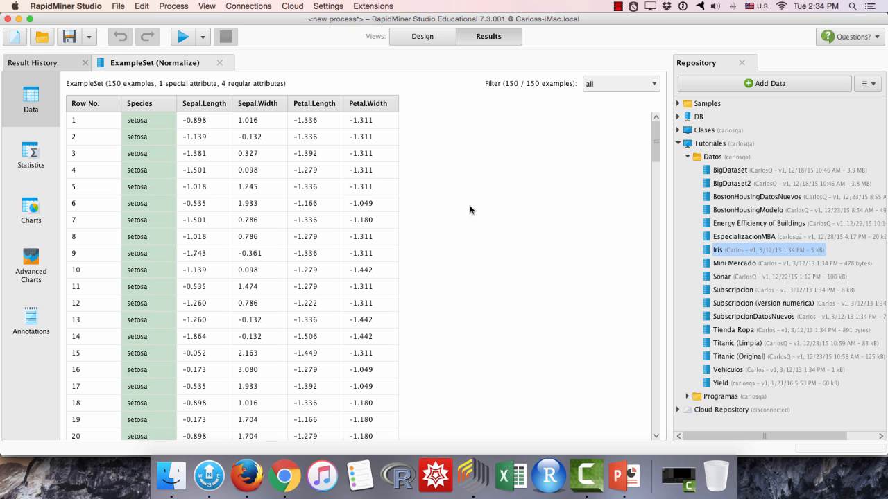
- Examine the averages and deviations of the four numeric attributes in the normalized data's statistics
click(31, 157)
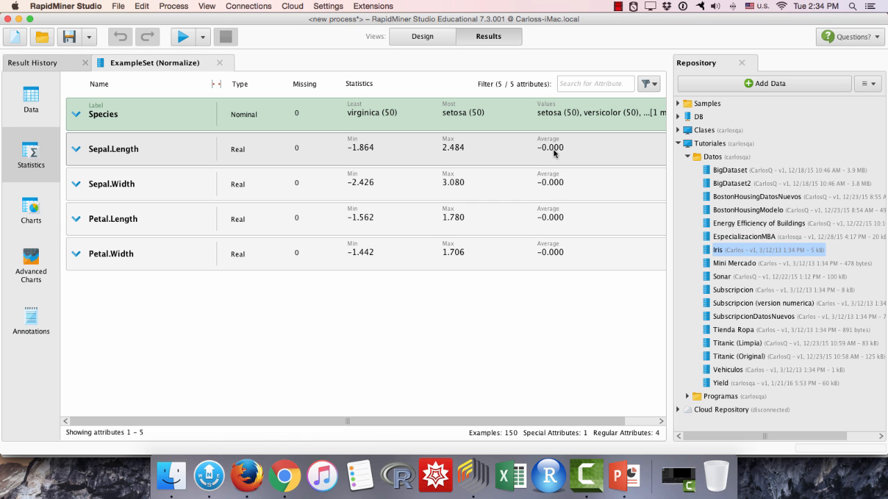
click(583, 163)
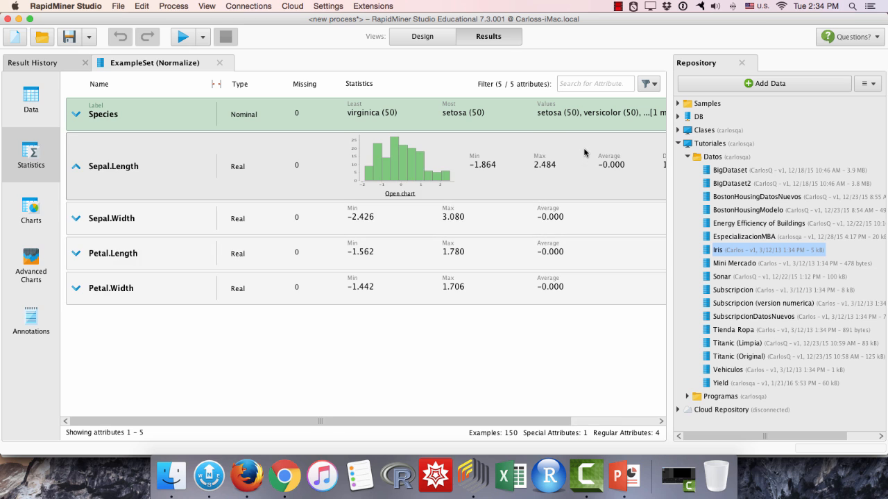
scroll(601, 181, right, 3)
click(588, 216)
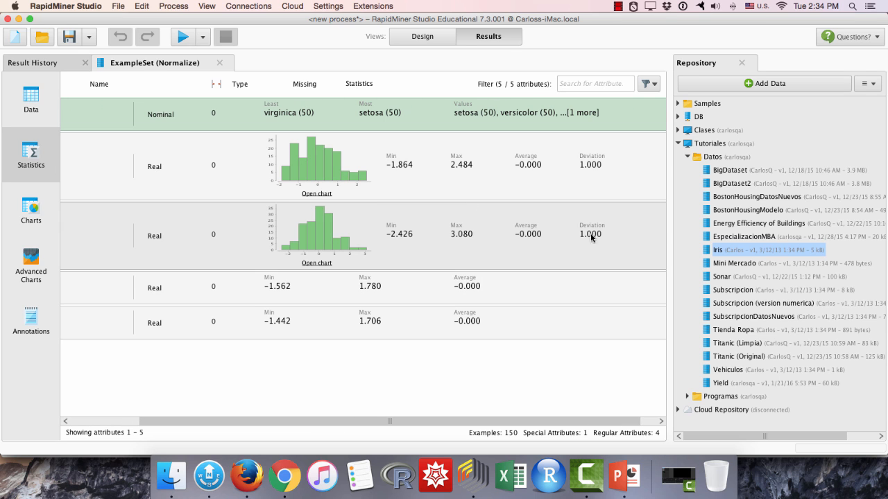
click(593, 280)
click(576, 337)
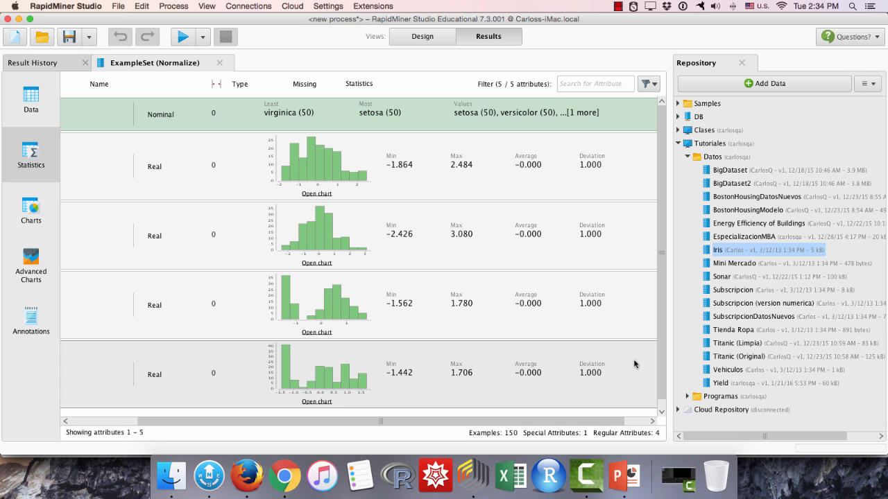
- Return to the process design and insert a k-Means operator into the connection after Normalize
click(420, 38)
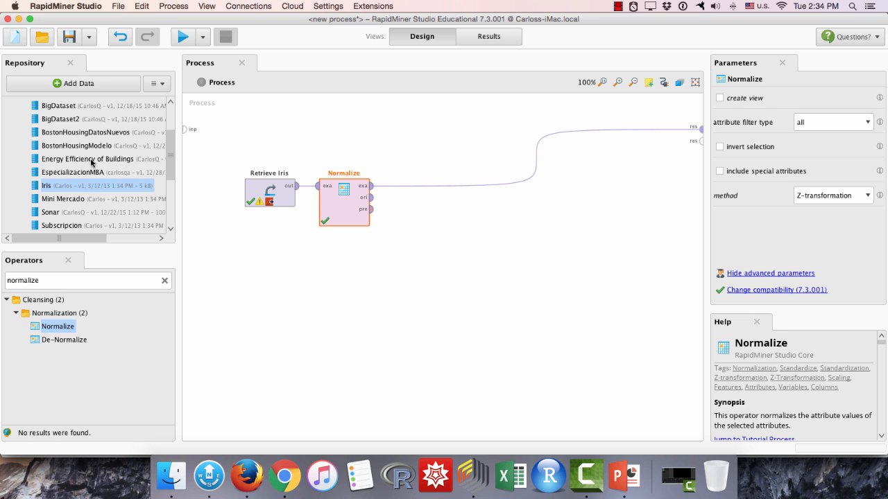
double_click(31, 280)
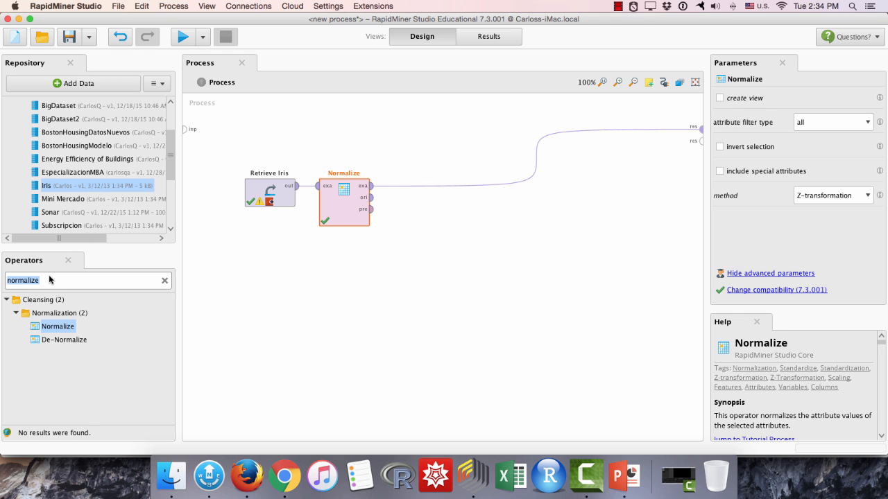
text(k)
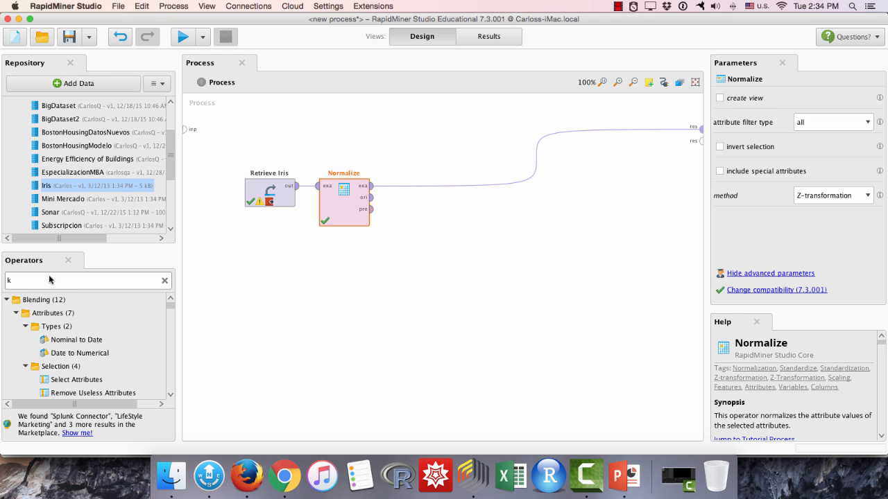
text(-me)
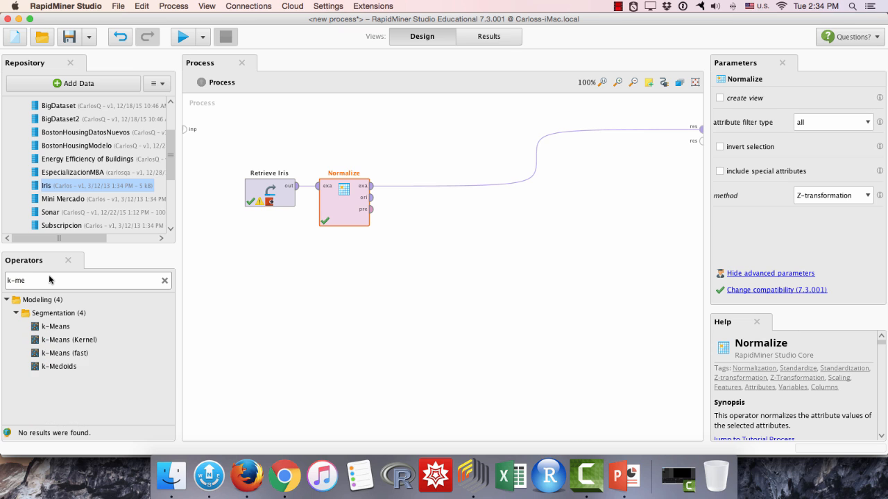
click(52, 327)
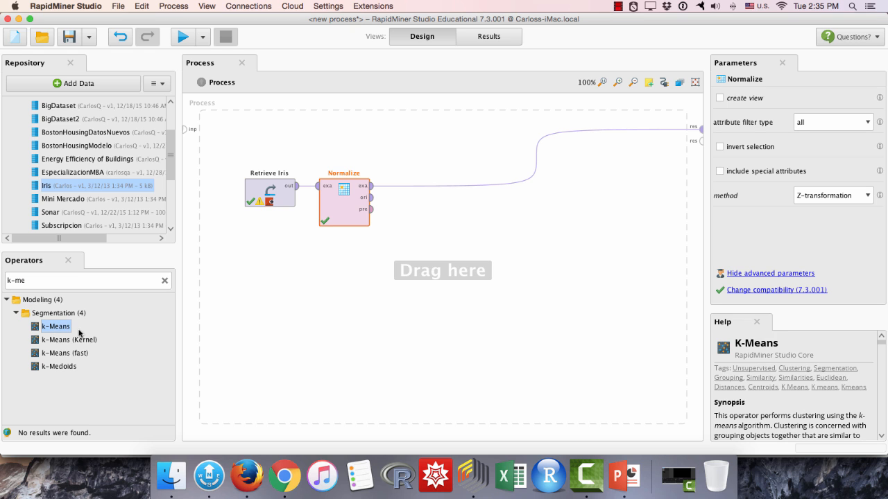
drag(61, 327, 439, 192)
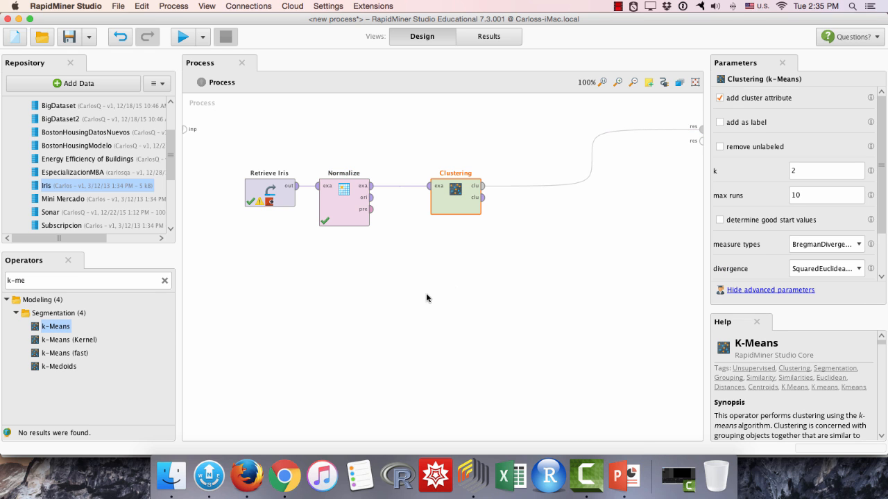
- Set a breakpoint after the Normalize operator
click(341, 204)
right_click(338, 198)
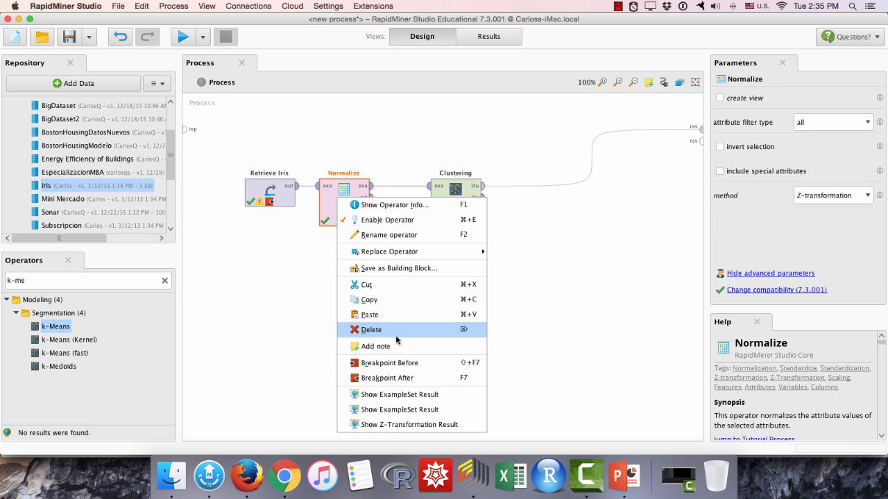
click(417, 364)
- Check the Clustering operator's k parameter, then run the process and resume it past the breakpoints to the cluster model
click(462, 191)
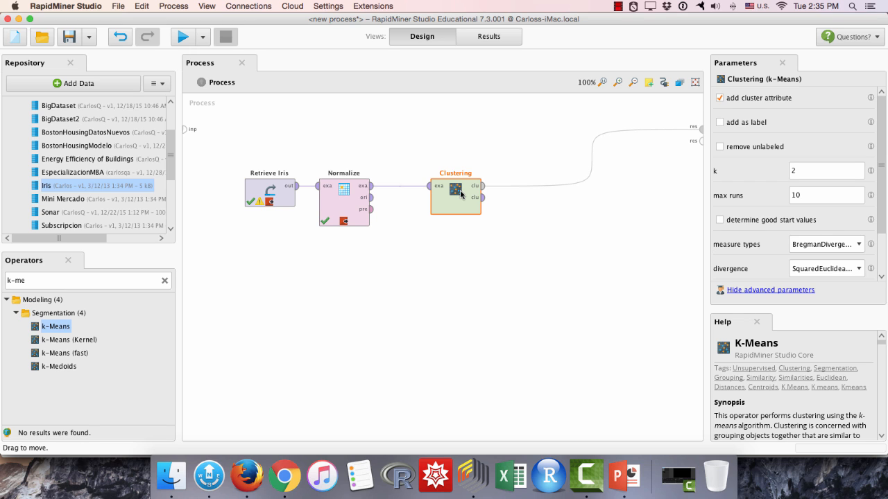
click(807, 173)
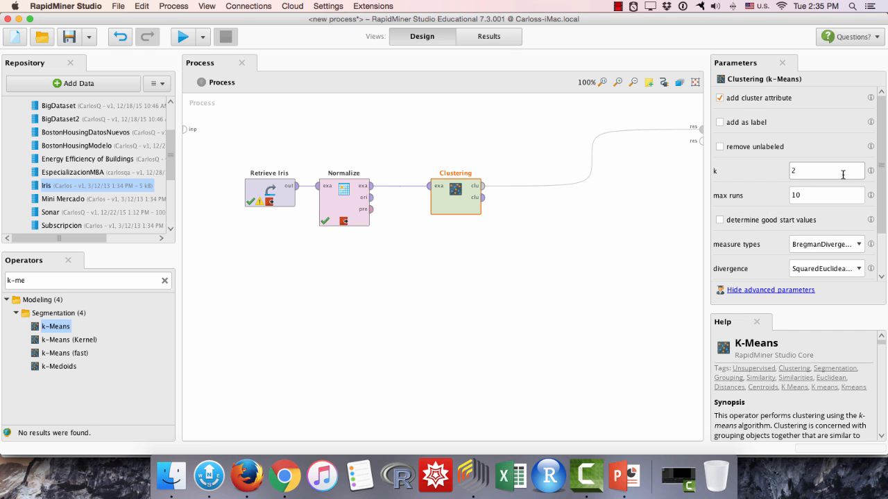
click(182, 41)
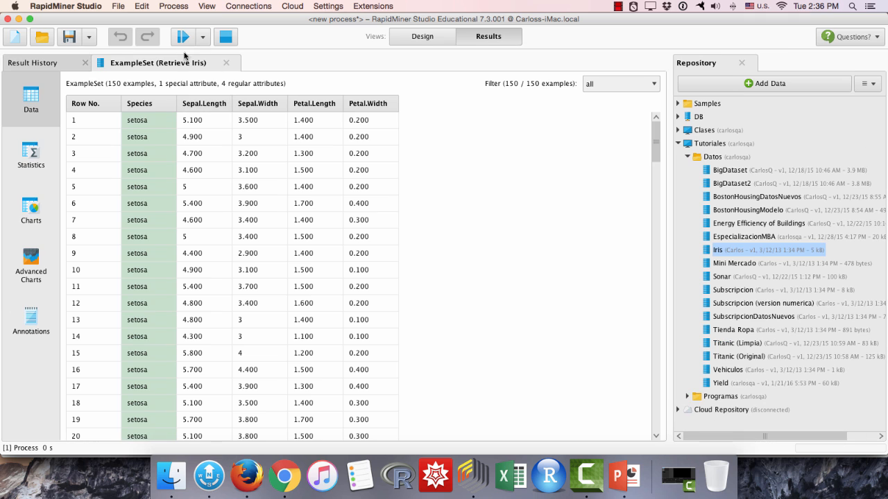
click(182, 36)
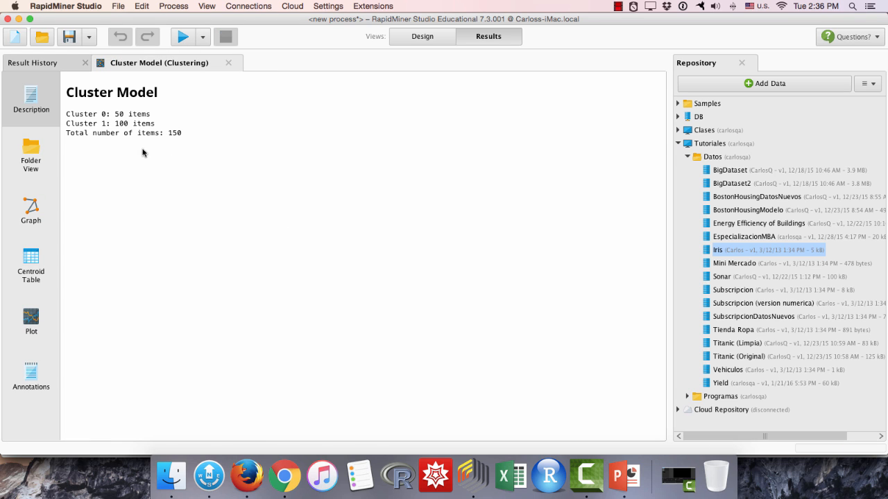
- Examine the number of items in each of the two clusters in the cluster model description
double_click(104, 123)
double_click(104, 114)
double_click(106, 124)
click(146, 117)
- Compare the two clusters' centroids across the four Iris attributes in the centroid table and the plot
click(34, 255)
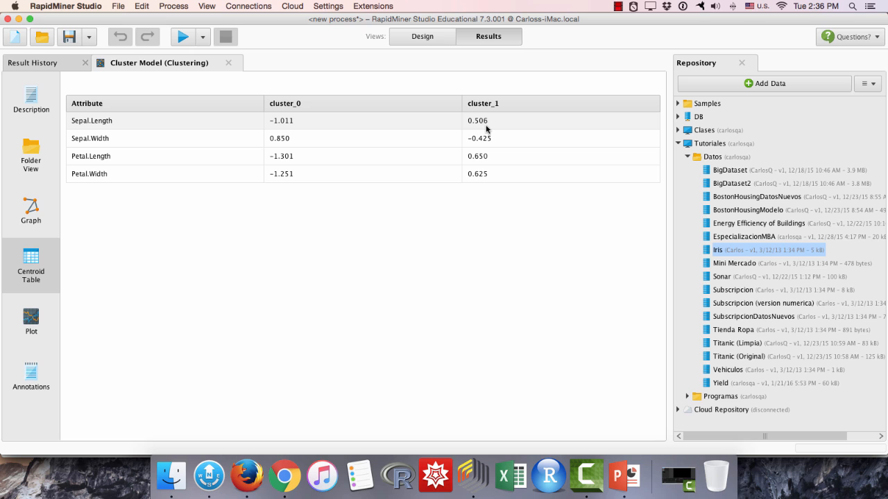
mouse_move(486, 128)
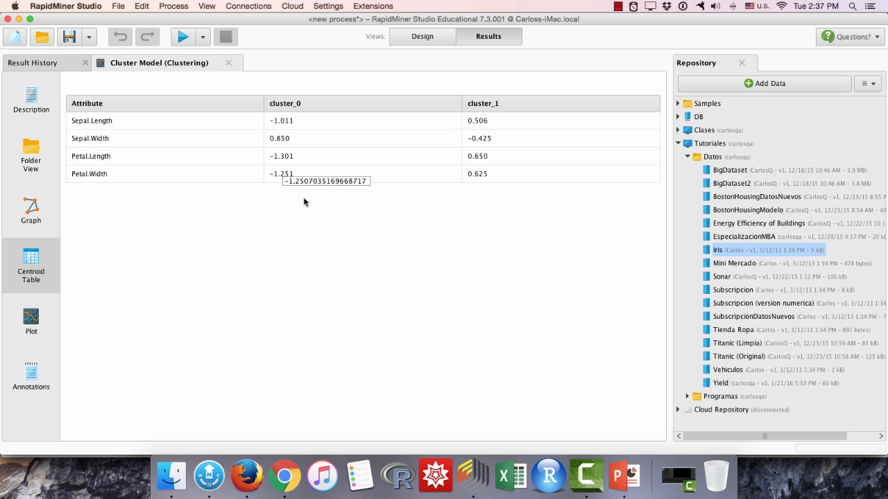
click(33, 317)
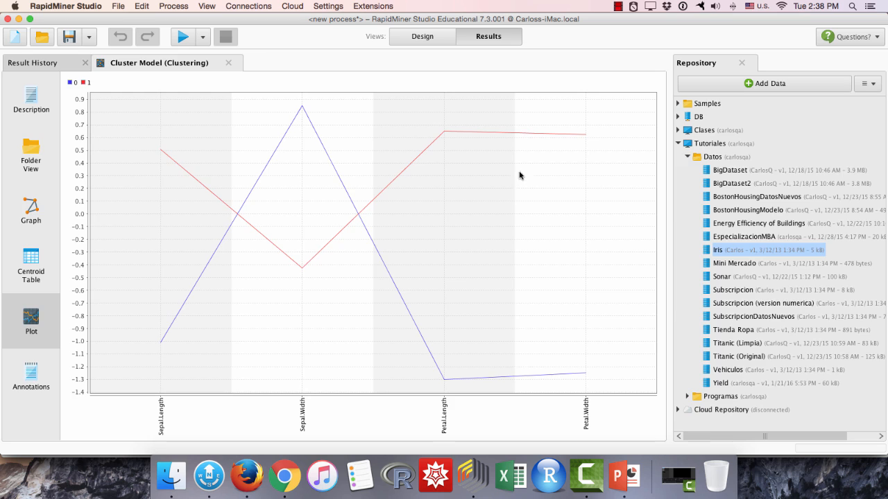
- Return to the process design, find the Cluster Distance Performance operator, and insert it after Clustering
click(421, 36)
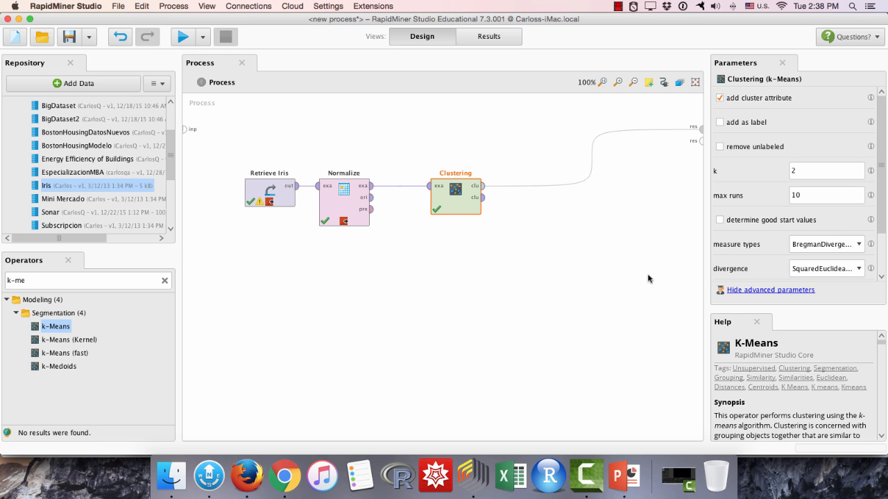
click(54, 281)
text(performance)
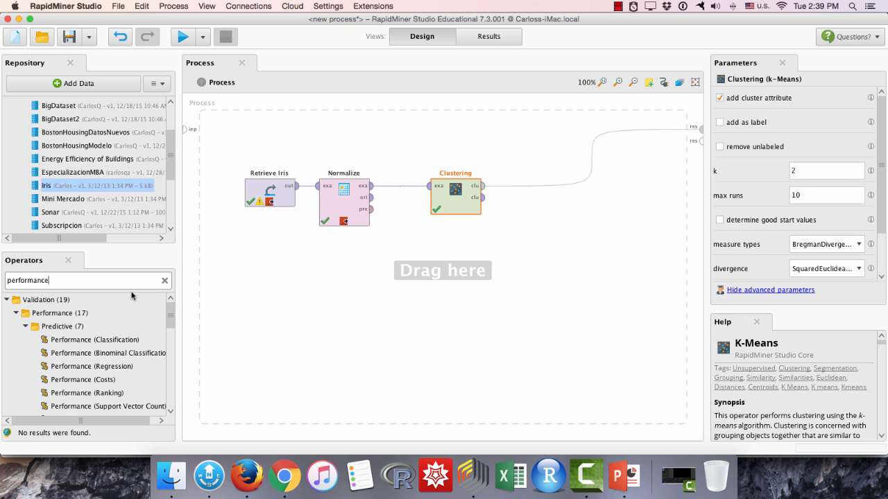
scroll(128, 346, down, 3)
scroll(129, 351, down, 2)
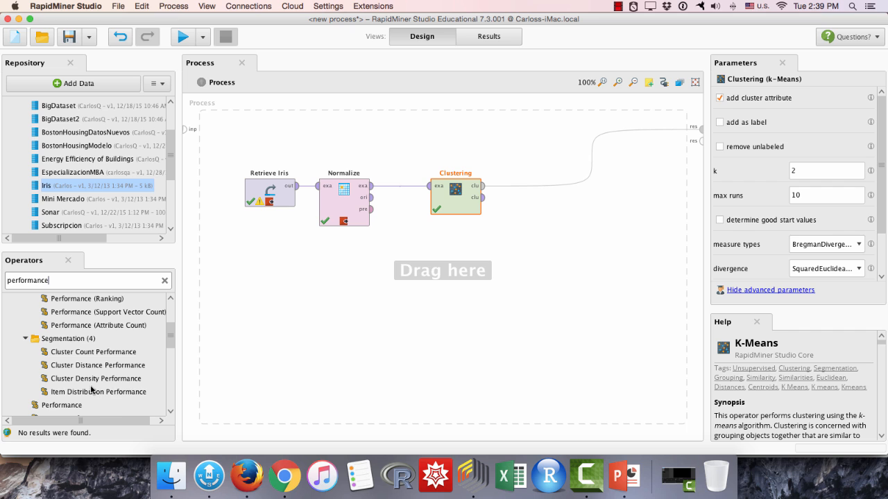
click(68, 366)
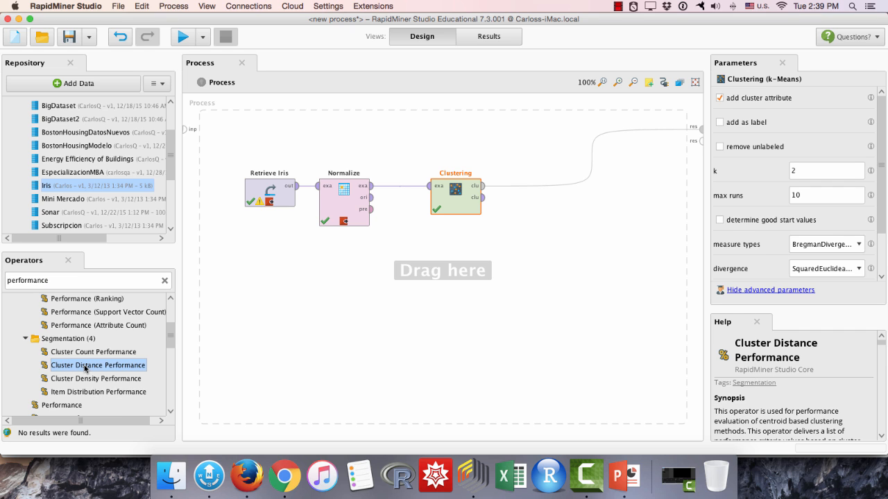
drag(85, 368, 574, 189)
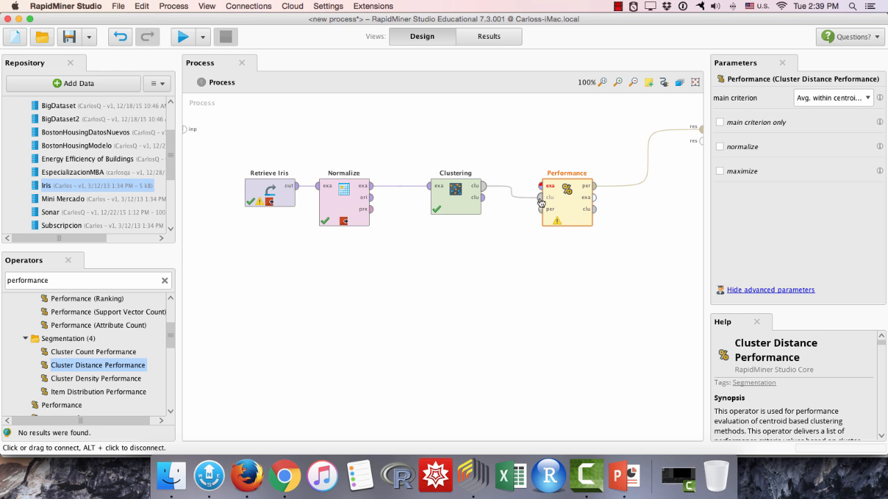
- Connect the Clustering operator's second output, the clustered set, to the Performance operator's example set input
mouse_move(542, 202)
mouse_move(484, 203)
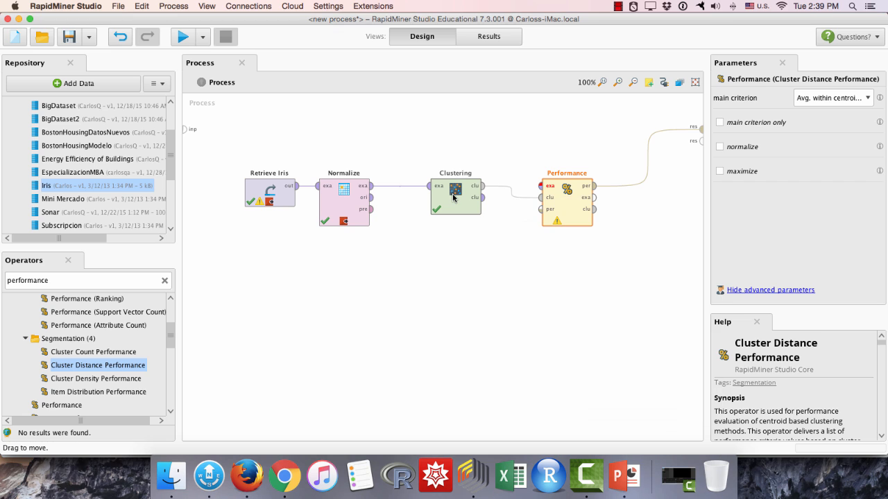
click(452, 198)
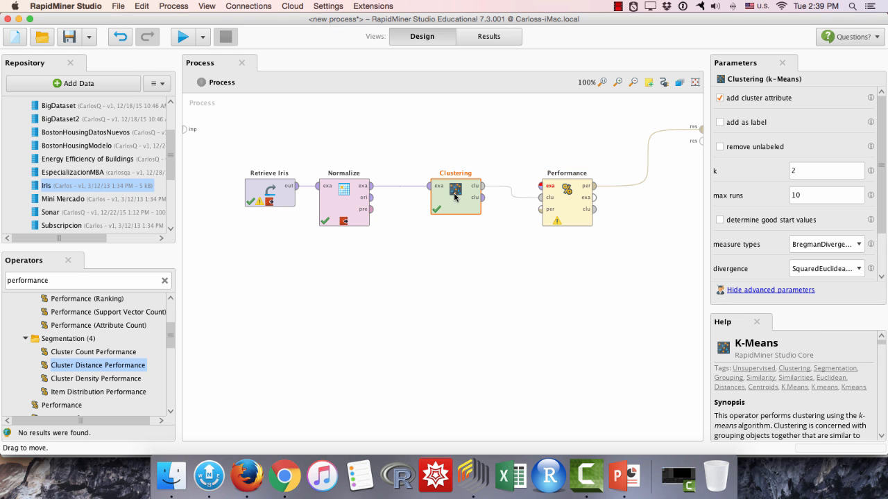
mouse_move(484, 187)
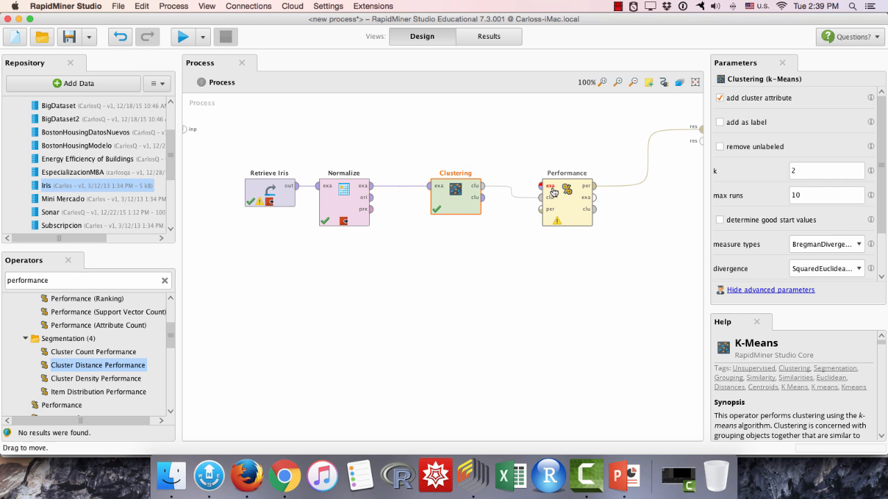
drag(484, 200, 542, 186)
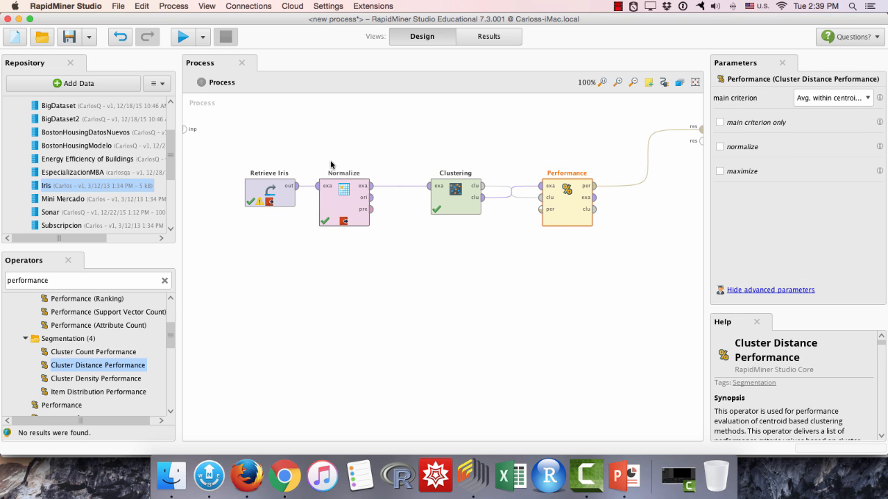
- Run the process through its breakpoints and examine the average within centroid distance overall and for clusters 0 and 1
click(182, 37)
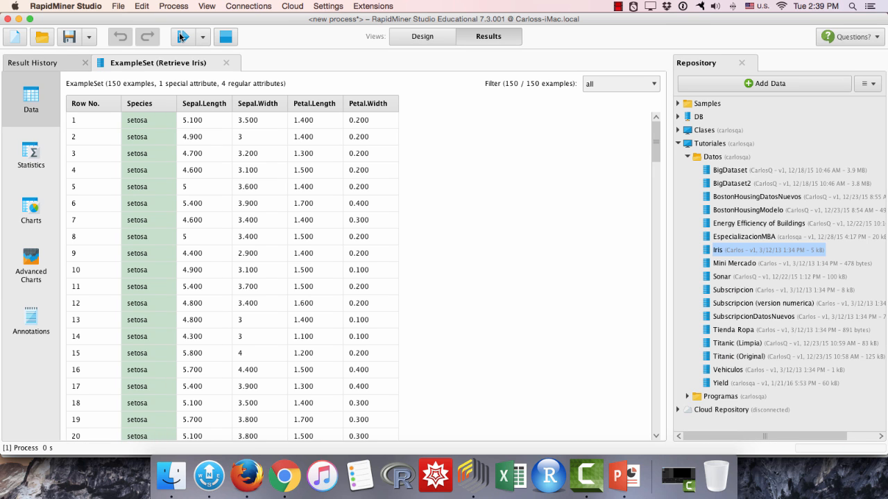
click(179, 37)
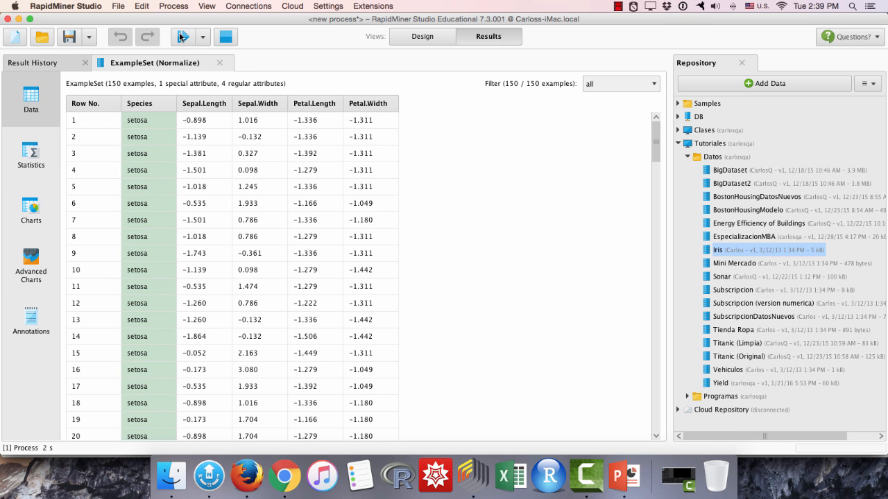
click(179, 37)
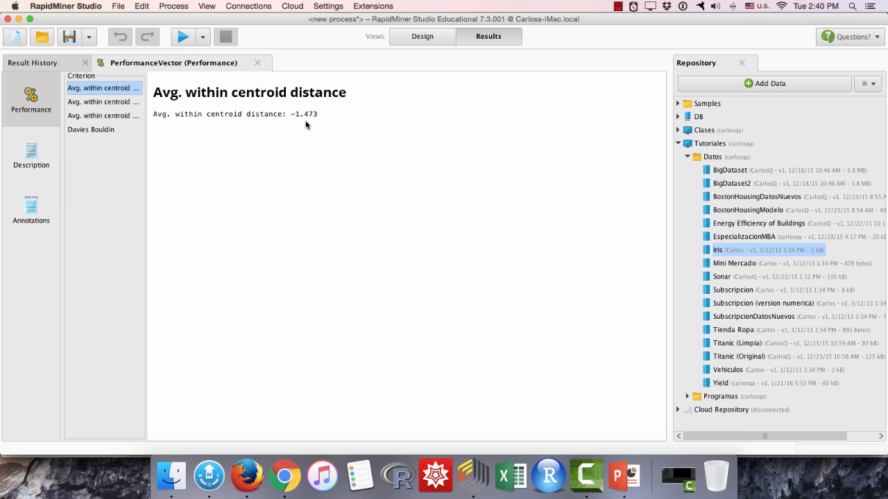
click(113, 105)
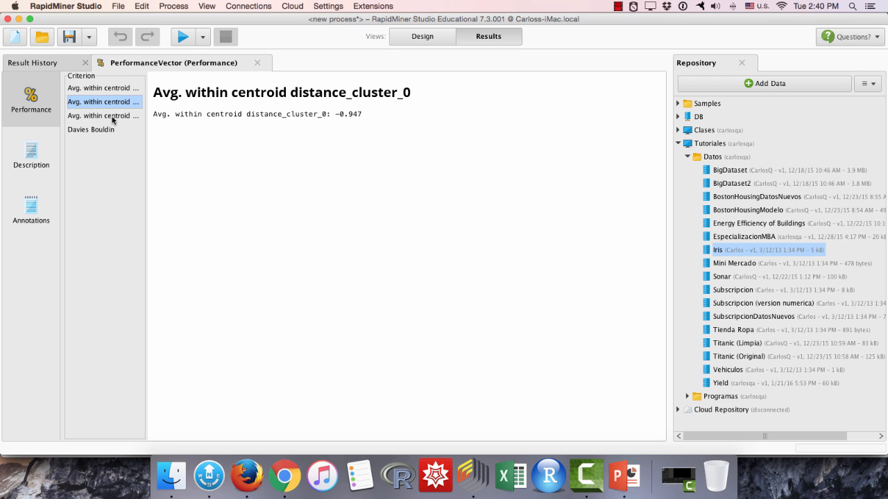
click(112, 119)
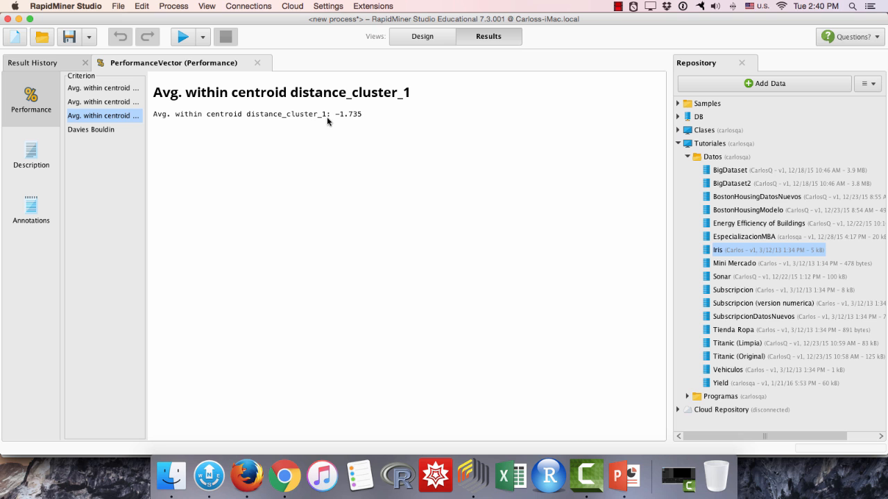
- Set k to 3 in the Clustering operator of the process design and add a breakpoint after that operator
click(399, 36)
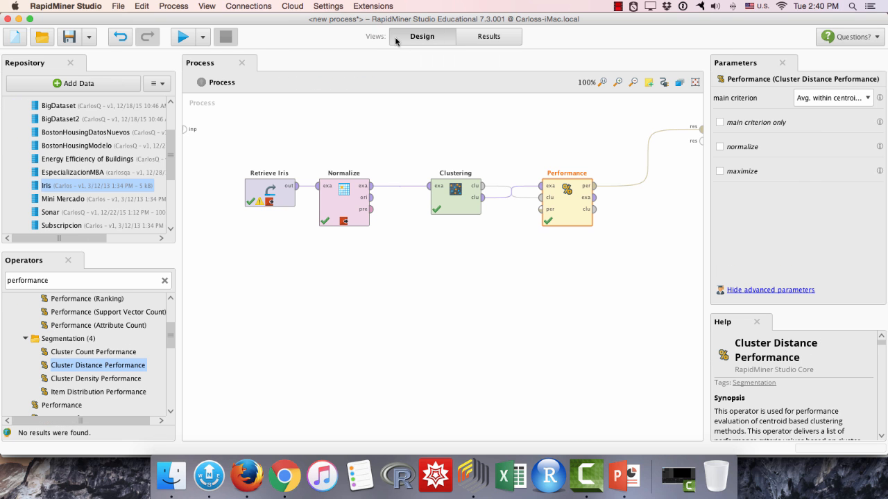
click(457, 288)
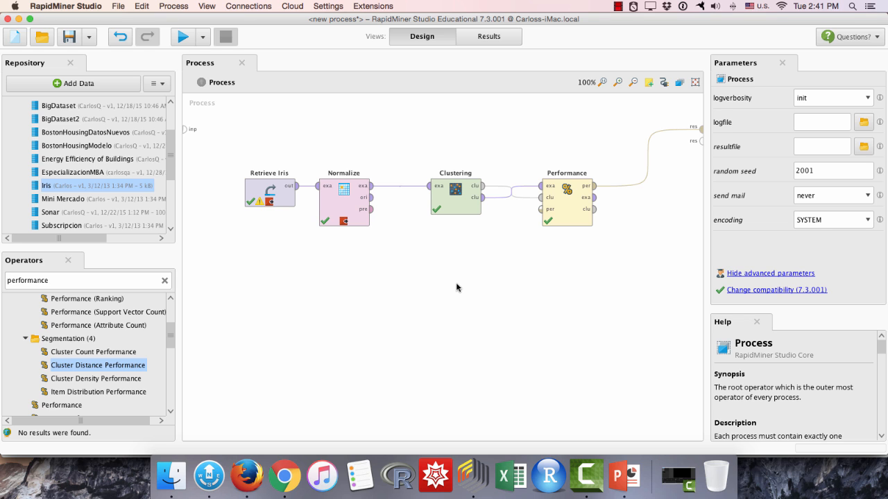
click(459, 203)
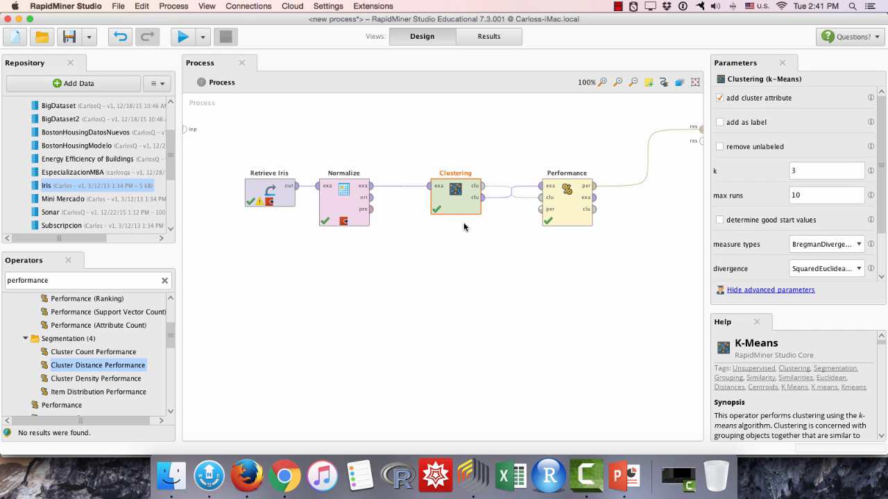
click(819, 173)
right_click(449, 192)
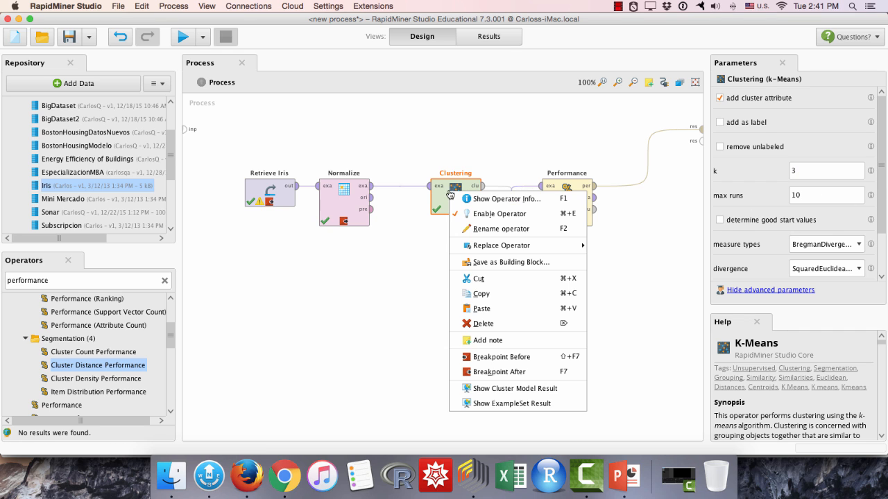
click(512, 372)
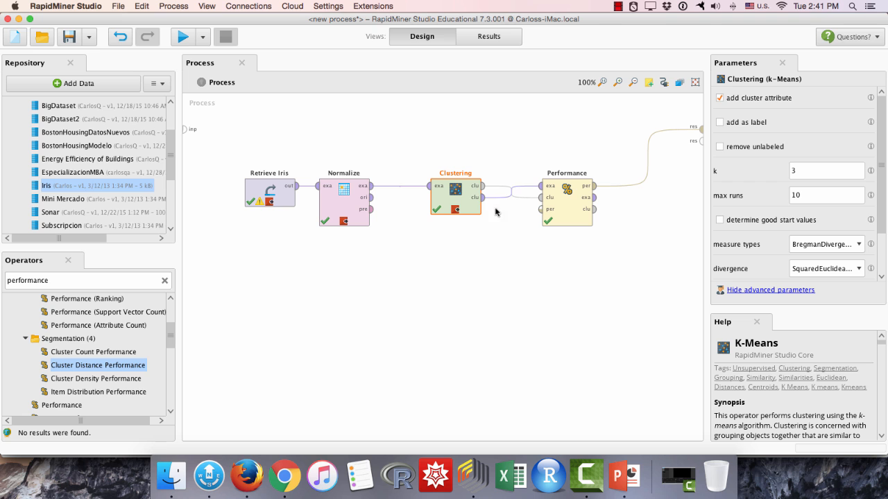
- Run the process up to the breakpoint after Clustering and open the resulting cluster model's description
click(181, 37)
click(180, 37)
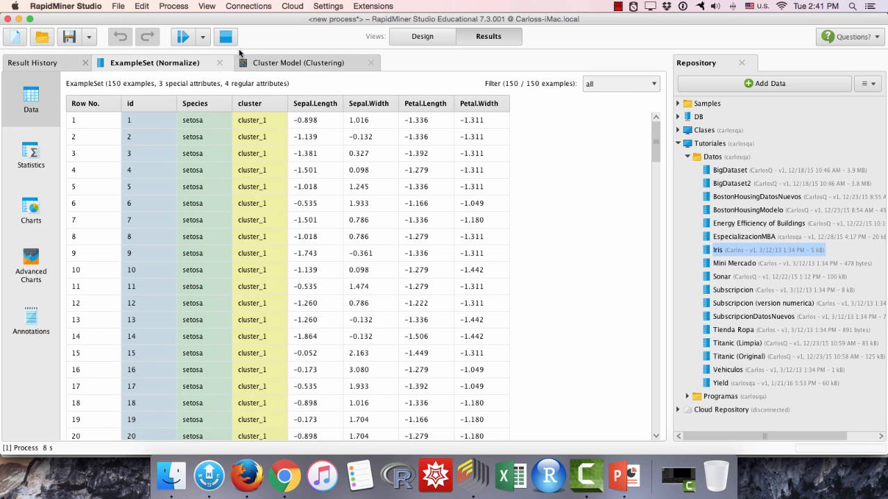
click(285, 62)
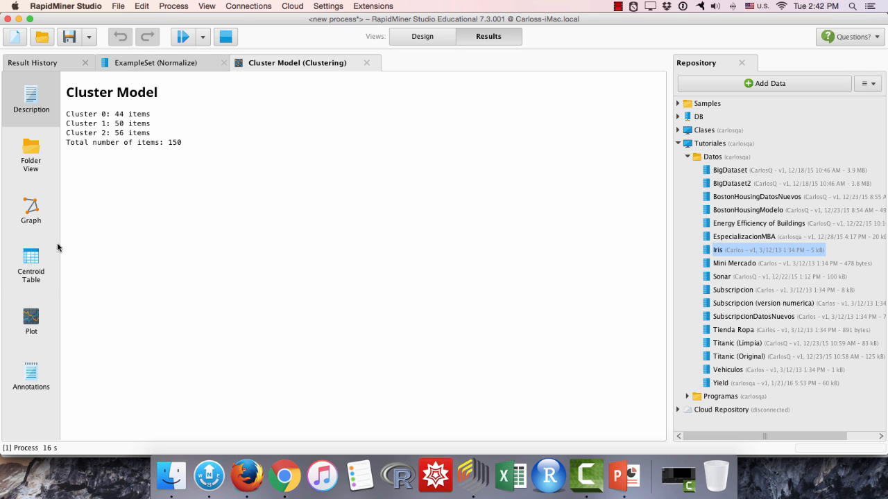
- Examine the centroid table and the centroid plot of the three-cluster model
click(31, 262)
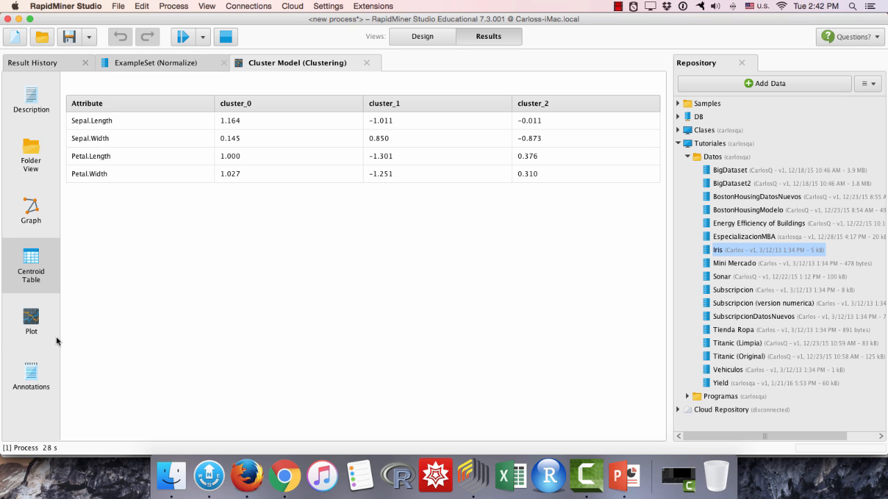
click(32, 316)
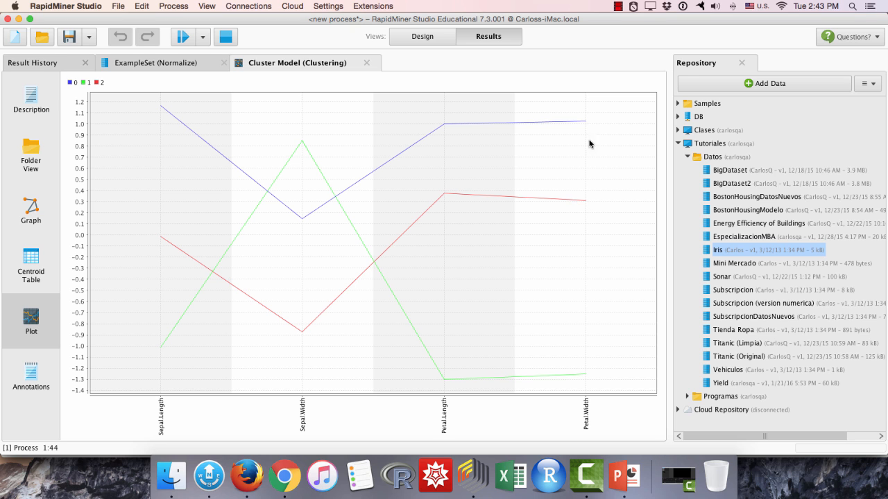
- Return to the process design and browse the saved processes in the Programas folder of the Tutoriales repository
click(411, 34)
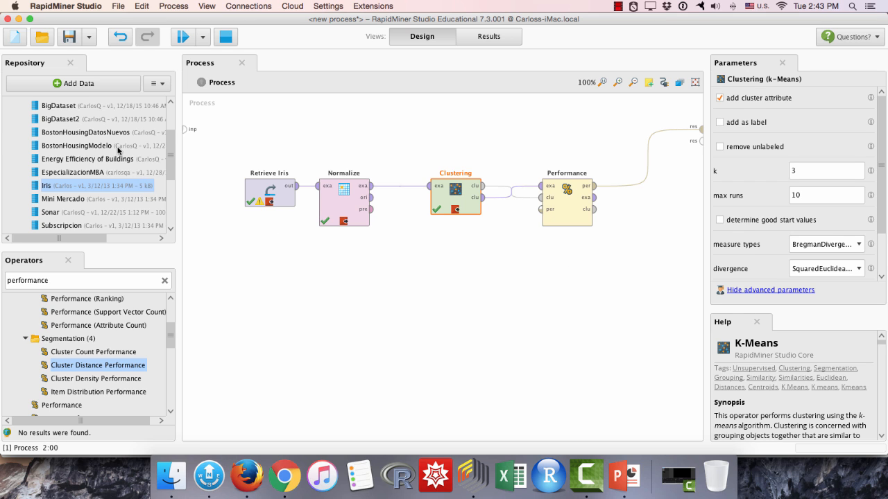
scroll(118, 150, up, 3)
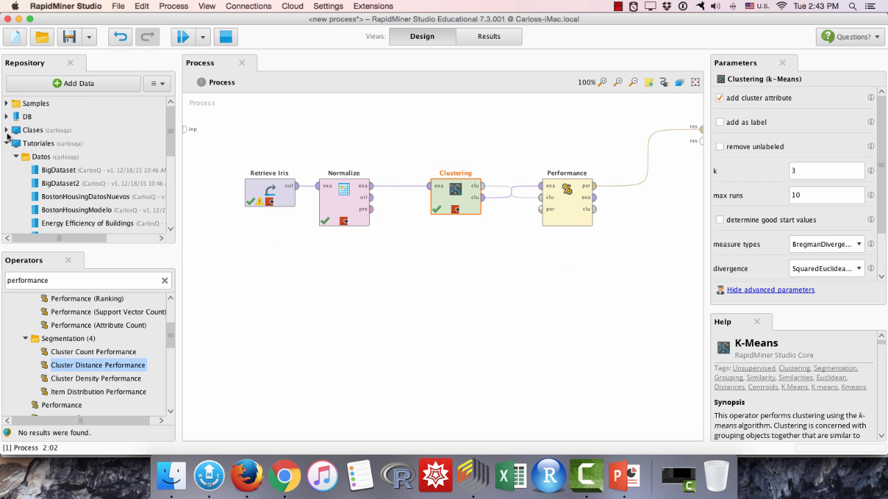
click(7, 131)
click(16, 183)
click(15, 197)
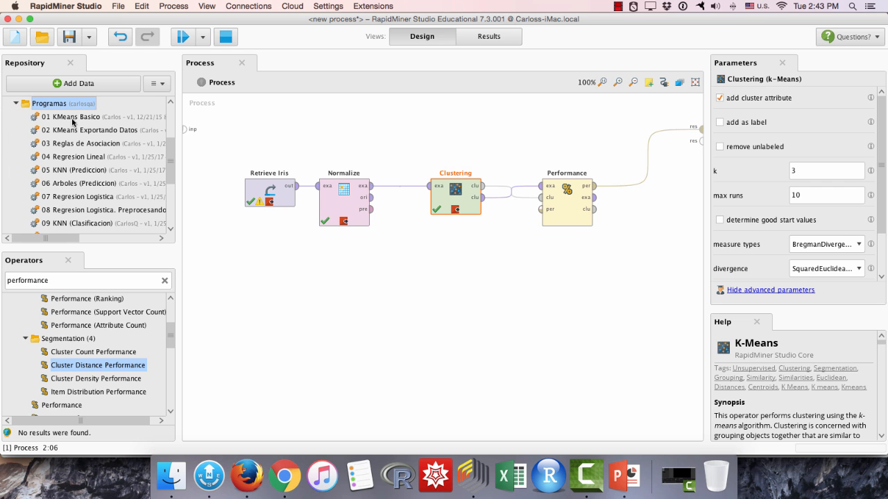
click(388, 371)
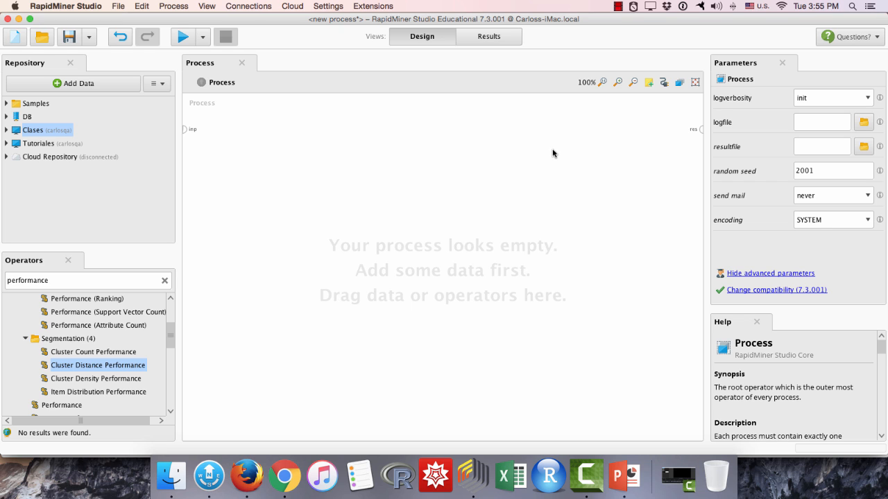
- Locate the HousePrices dataset in the Clases repository, then collapse that repository
click(6, 132)
click(48, 159)
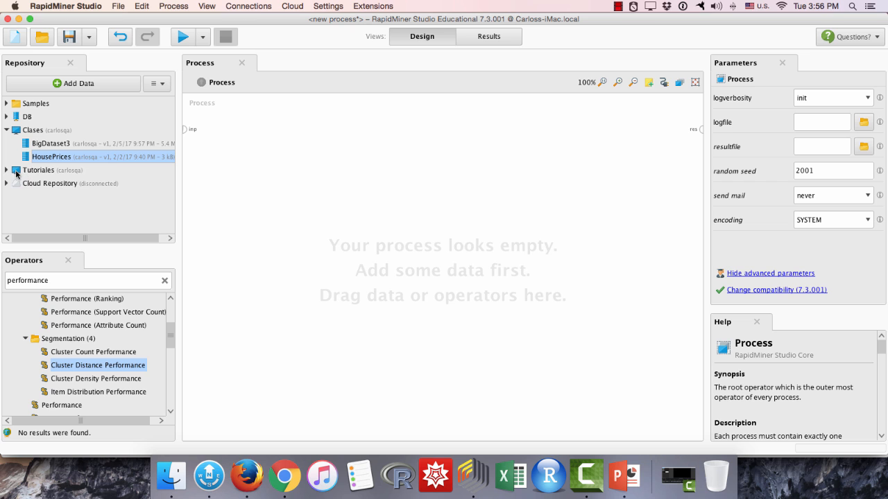
click(7, 131)
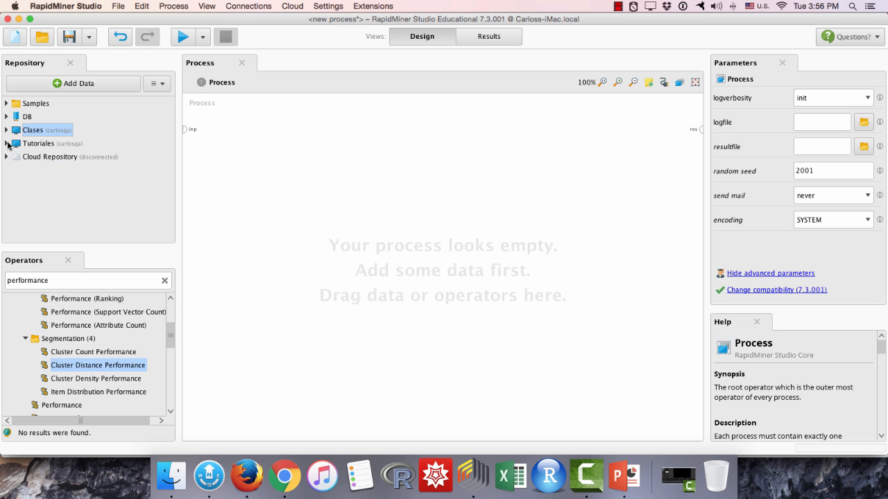
- Open the saved process 01 KMeans Basico from the Programas folder of the Tutoriales repository
click(6, 143)
click(15, 170)
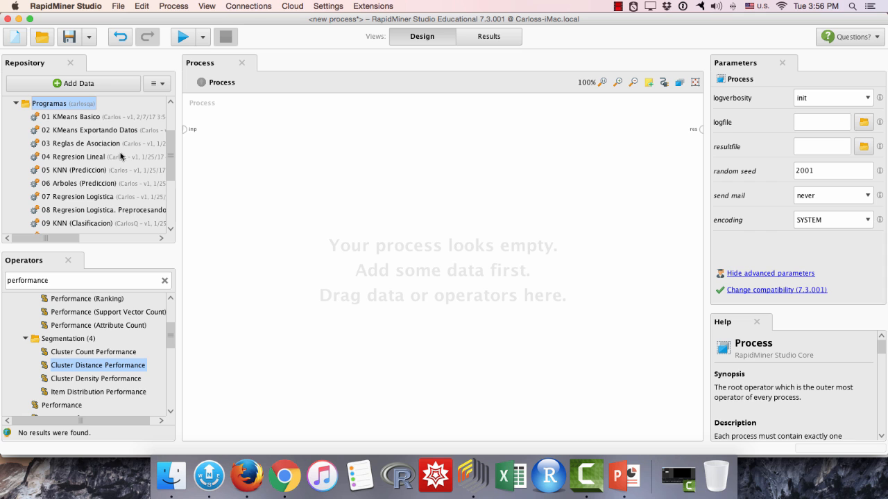
click(72, 120)
double_click(72, 119)
click(513, 261)
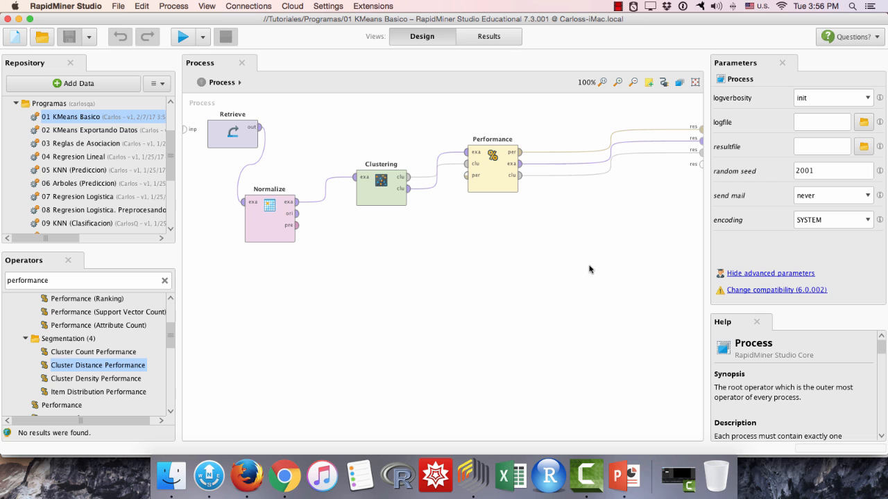
- Set the Retrieve operator's repository entry to HousePrices from the Clases repository and try to run the process
click(239, 136)
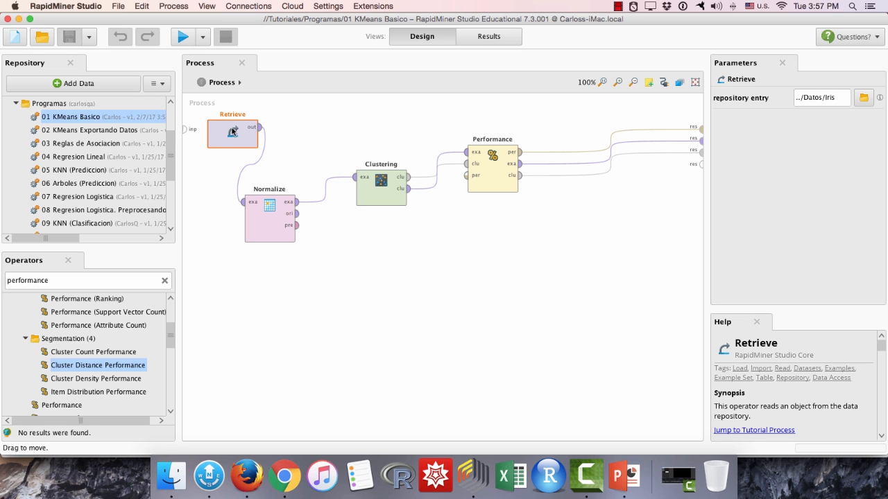
click(864, 99)
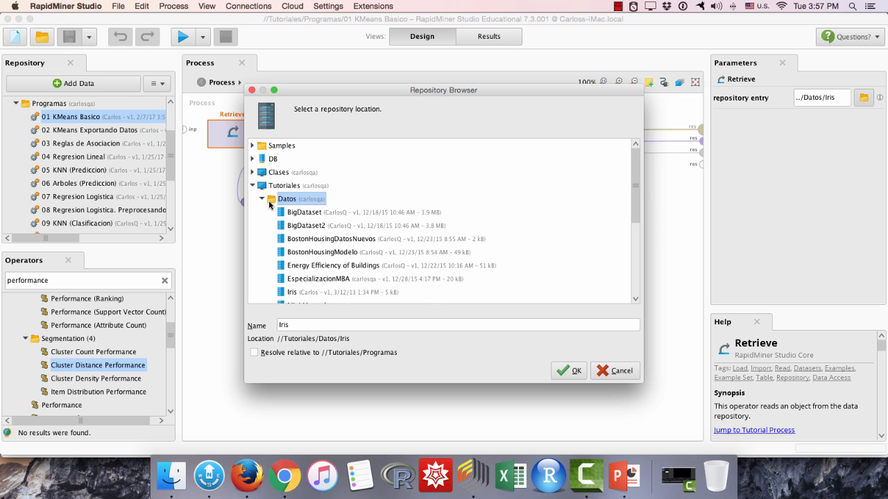
click(262, 199)
click(253, 173)
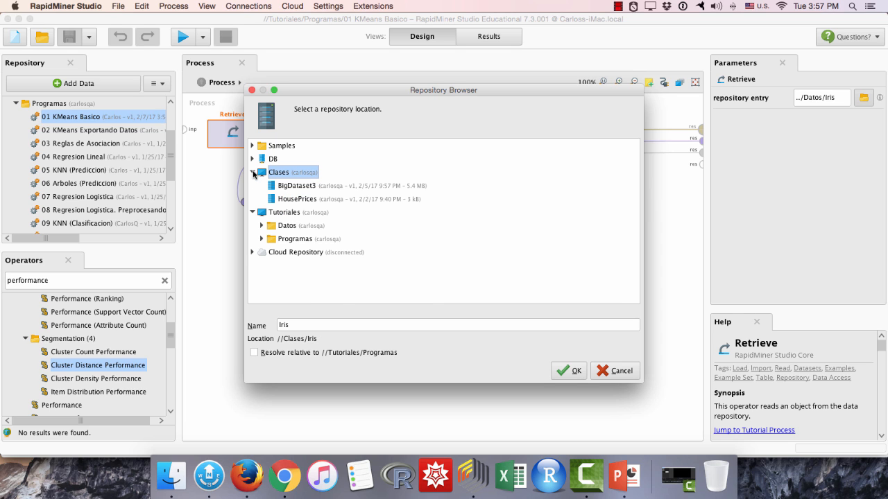
click(286, 200)
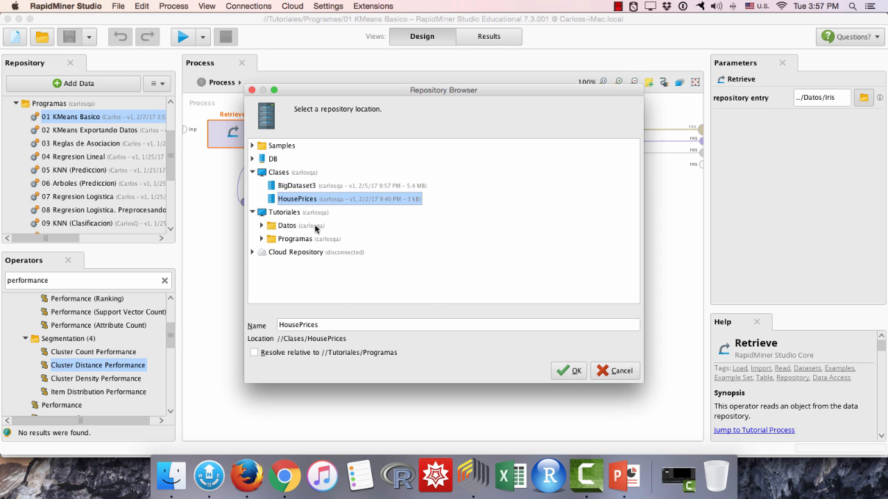
click(555, 370)
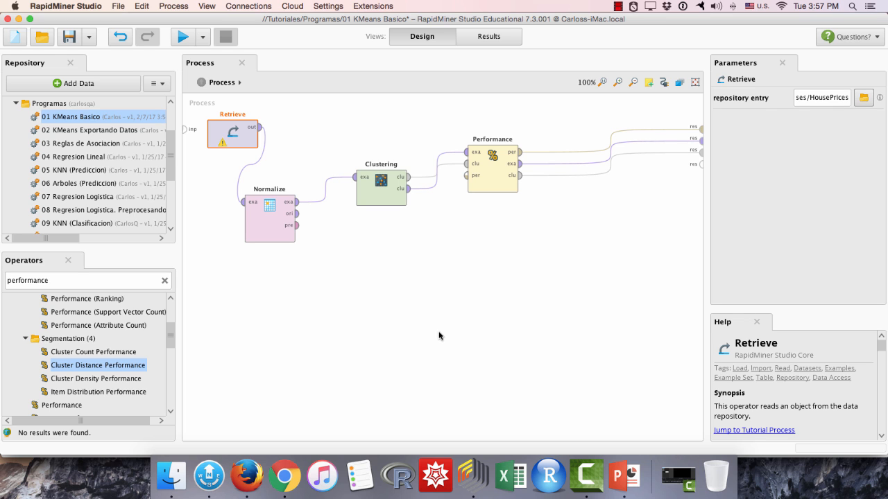
click(179, 37)
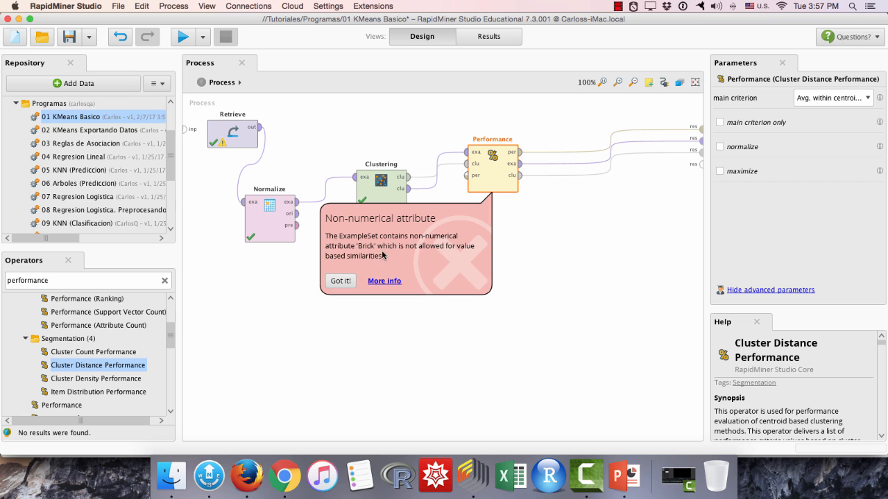
click(341, 280)
- Add a breakpoint after the Retrieve operator and run the process to inspect the HousePrices data
click(236, 132)
right_click(236, 133)
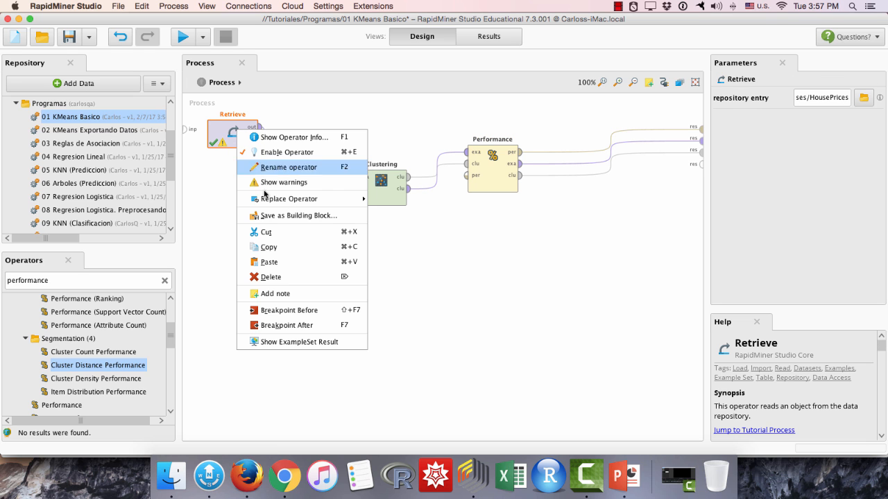
click(303, 325)
click(183, 36)
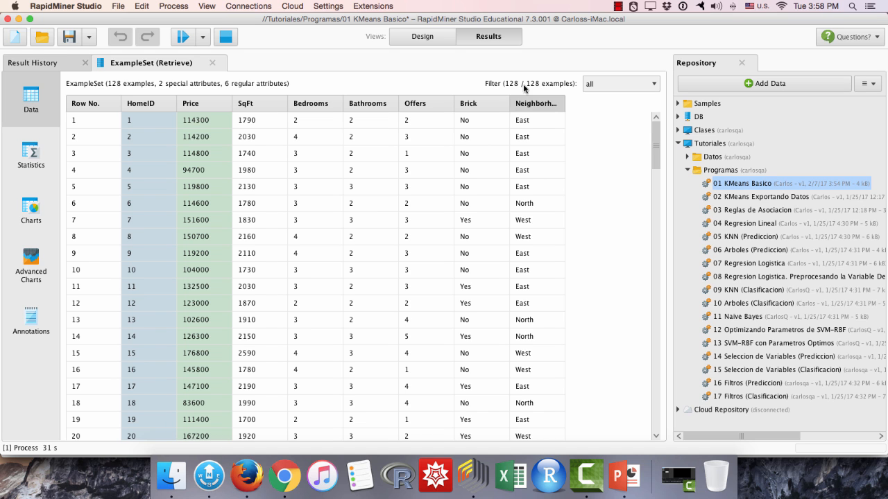
- Move Normalize down in the process design and insert a Select Attributes operator on the connection between Retrieve and Normalize
click(416, 37)
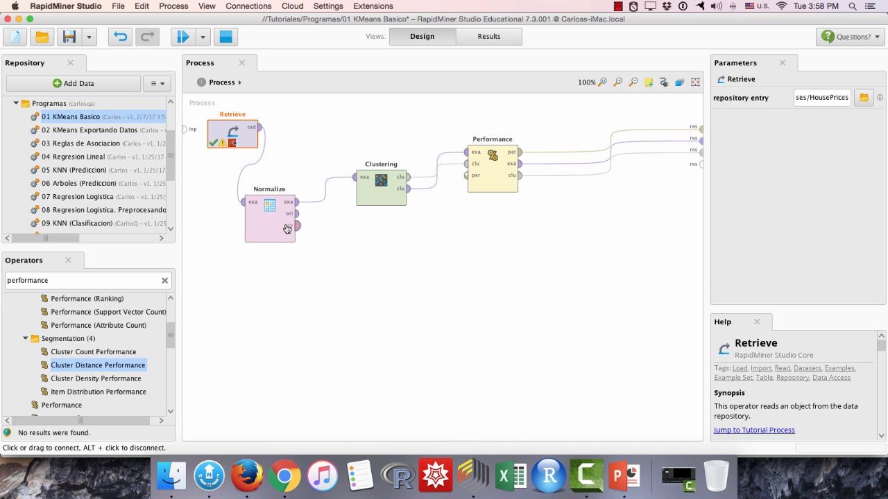
drag(272, 229, 273, 298)
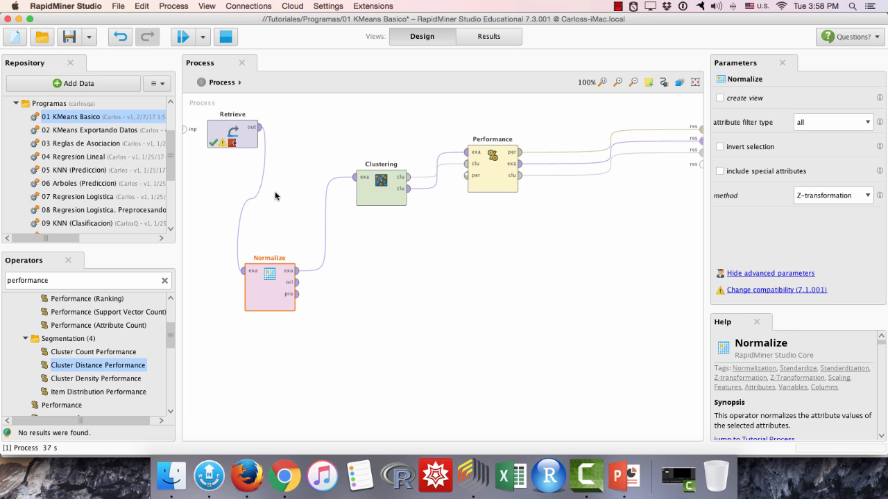
double_click(74, 280)
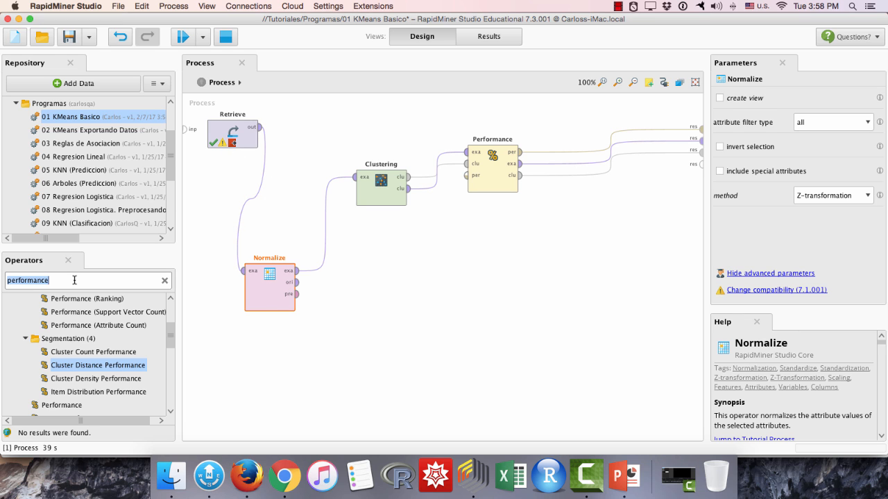
text(select )
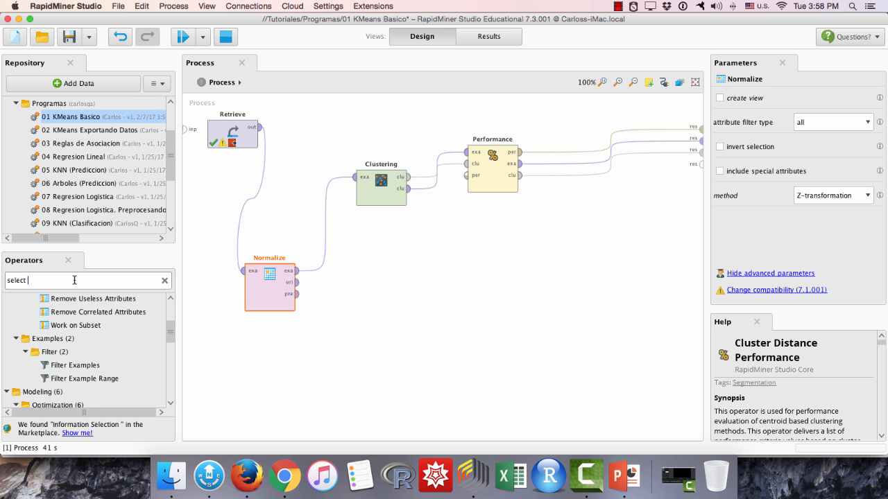
text(attributes)
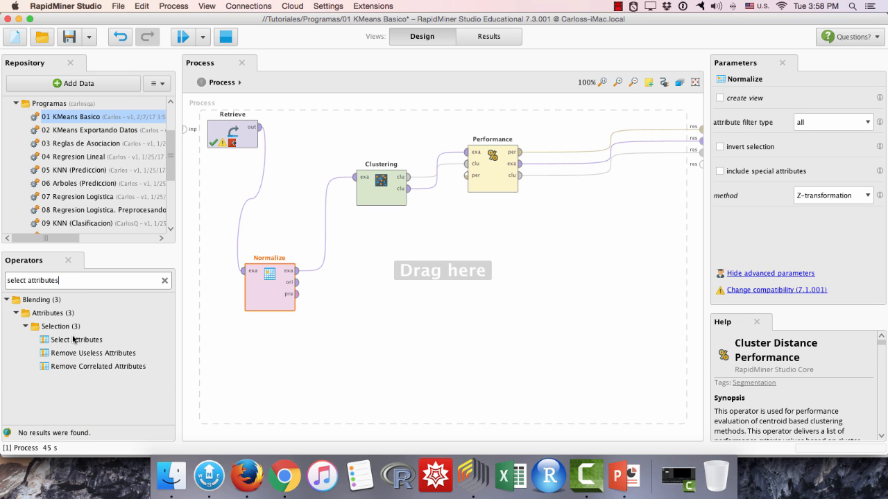
drag(73, 339, 258, 198)
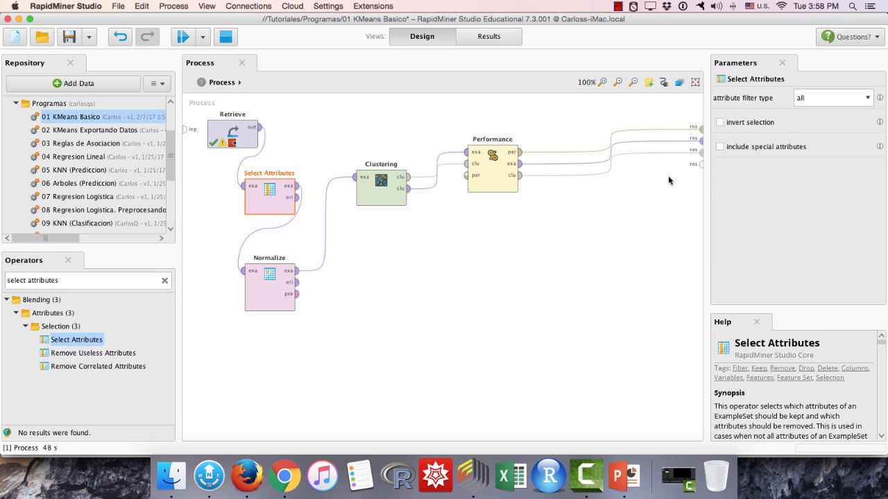
- Configure Select Attributes with filter type subset, choosing Neighborhood and Brick, and invert the selection to exclude them
click(867, 99)
click(852, 129)
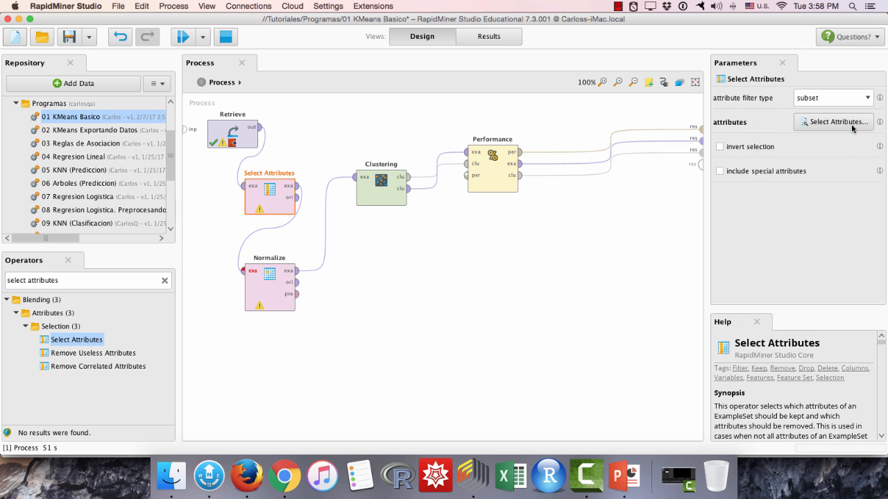
click(834, 121)
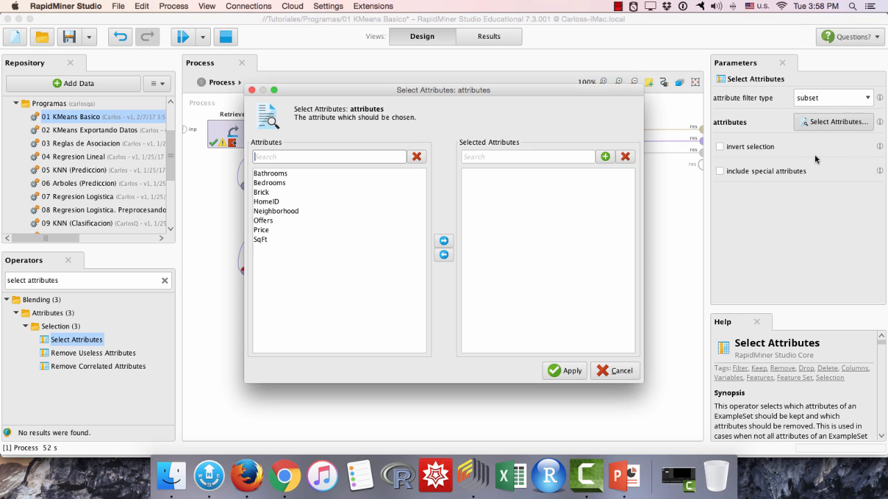
click(285, 211)
click(444, 241)
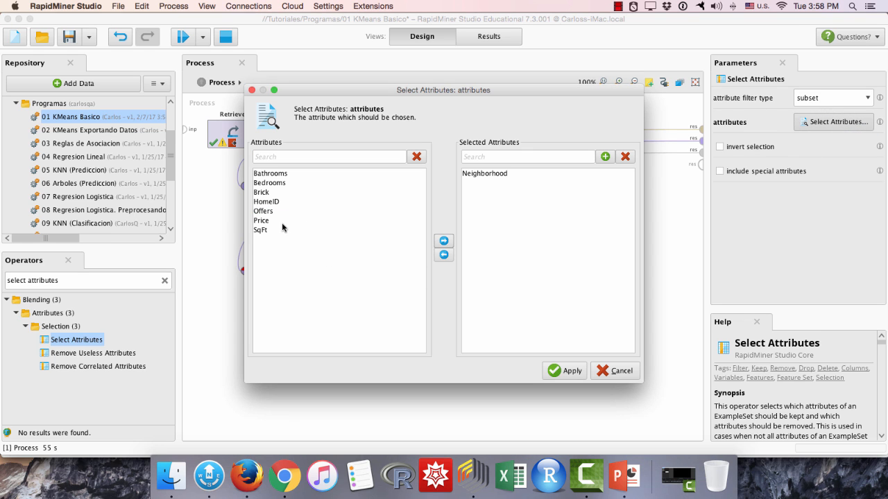
click(275, 192)
click(444, 241)
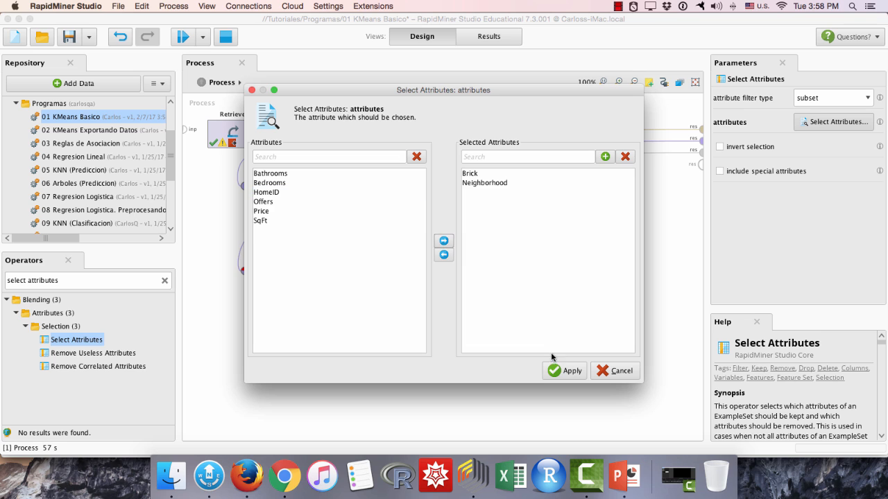
click(559, 369)
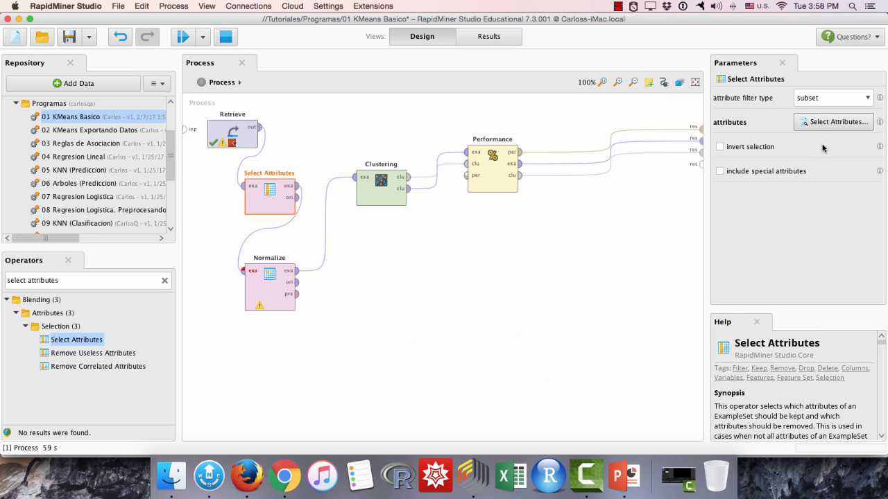
click(745, 147)
click(495, 278)
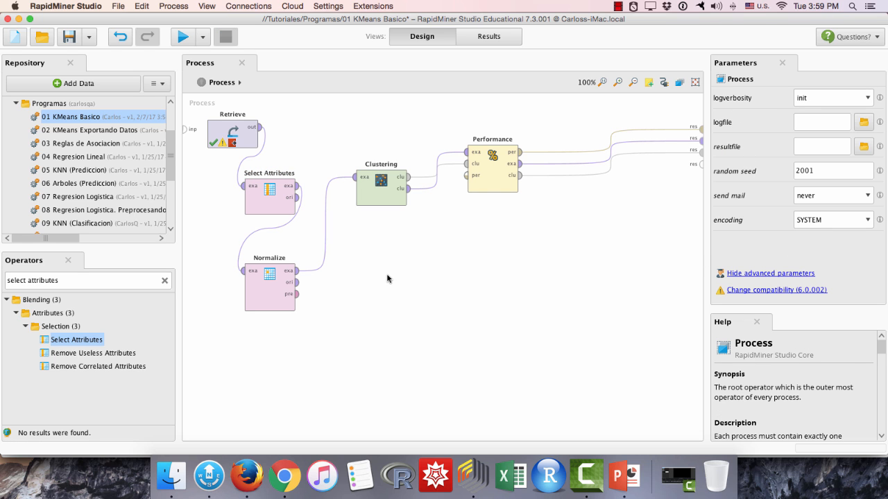
- Add a breakpoint after the Select Attributes operator
click(260, 203)
right_click(260, 203)
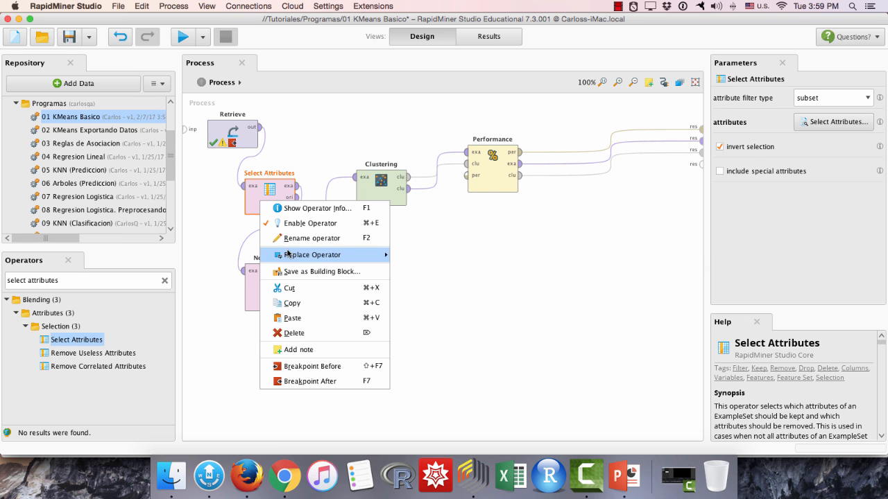
click(326, 381)
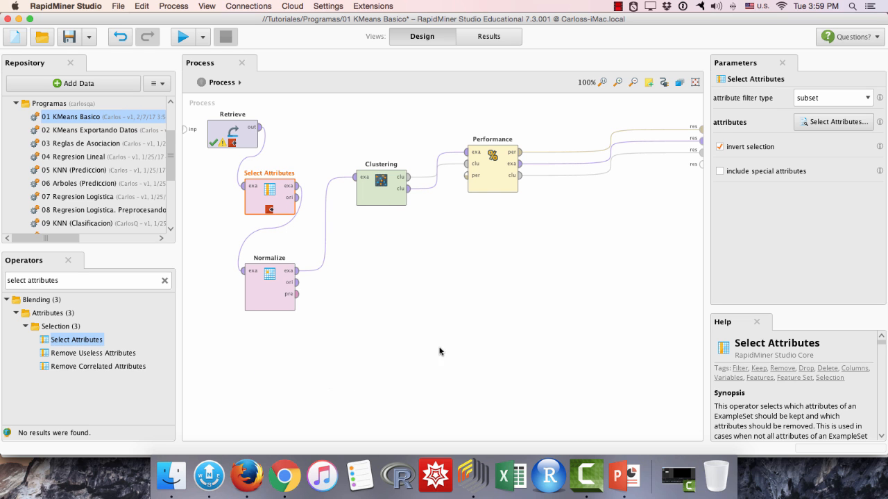
- Run the process through both breakpoints, check the filtered example set, and open the resulting cluster model's centroid plot
click(184, 38)
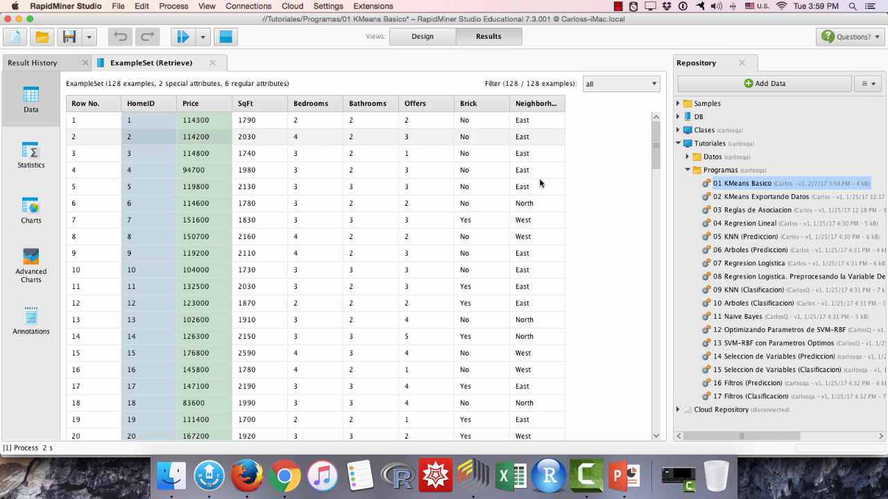
click(183, 39)
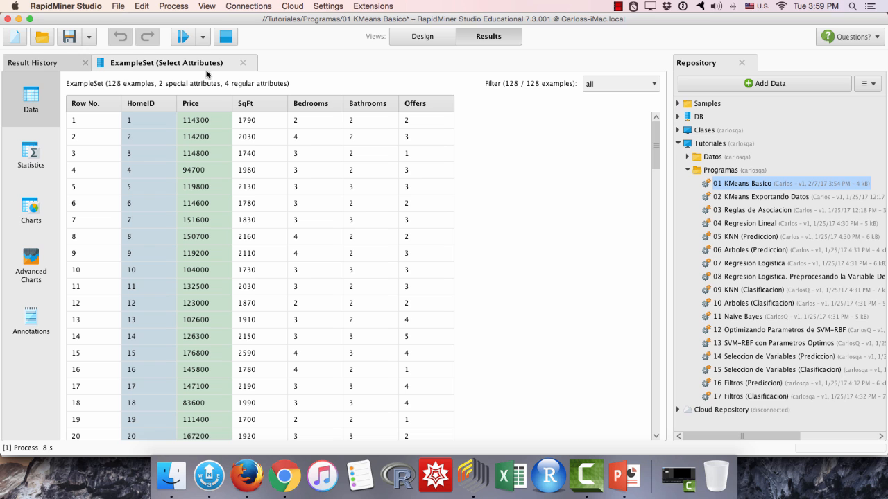
click(182, 41)
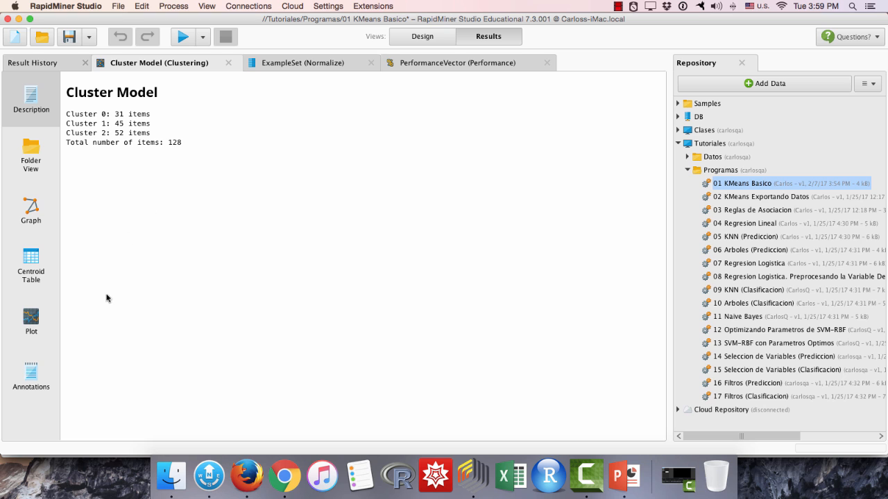
click(43, 321)
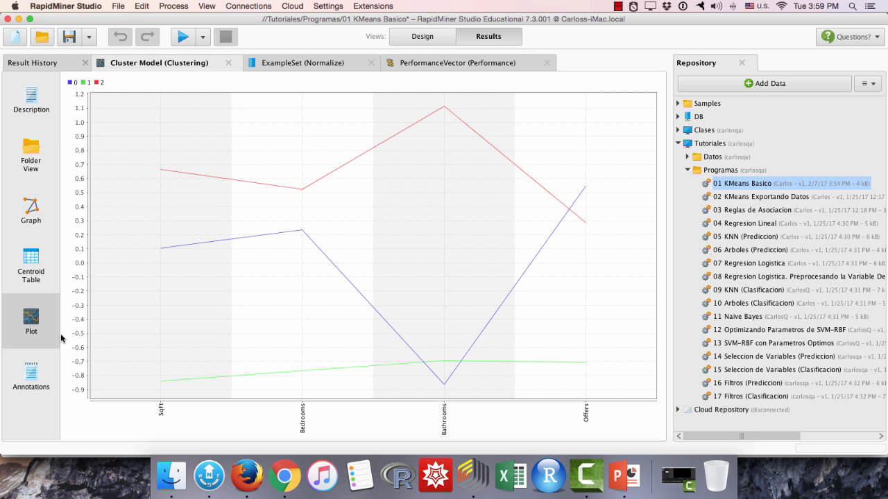